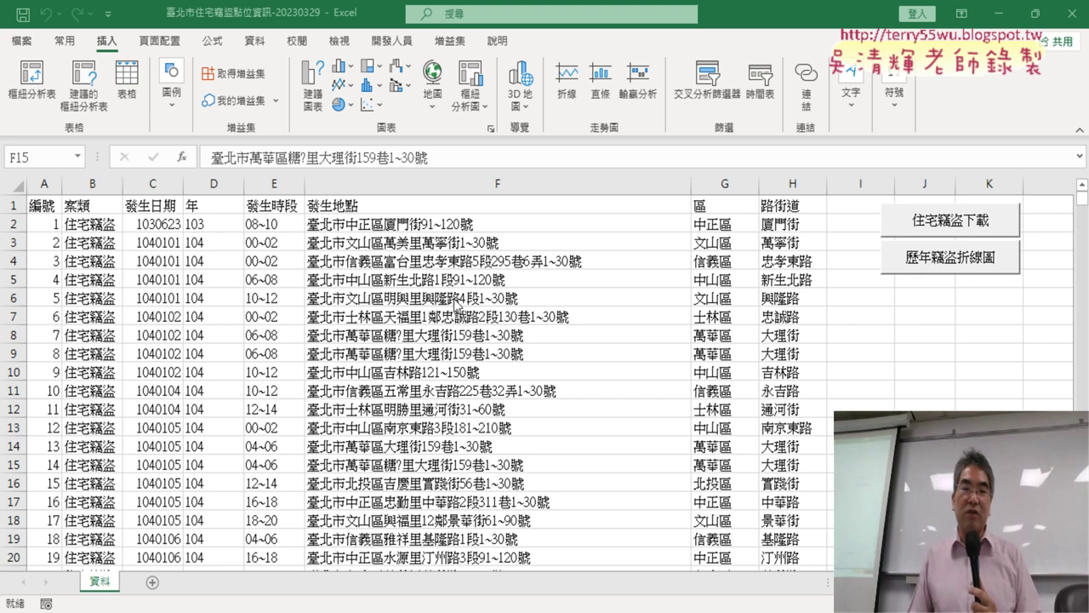
# - Run the yearly burglary line-chart macro, then delete the chart sheet it created
pyautogui.click(566, 299)
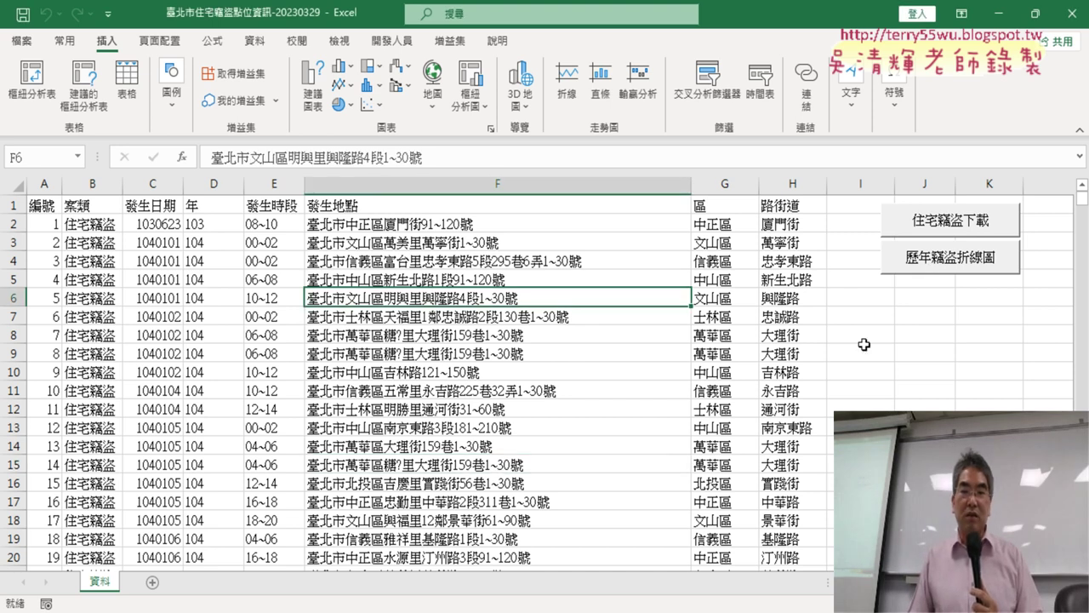
pyautogui.click(928, 271)
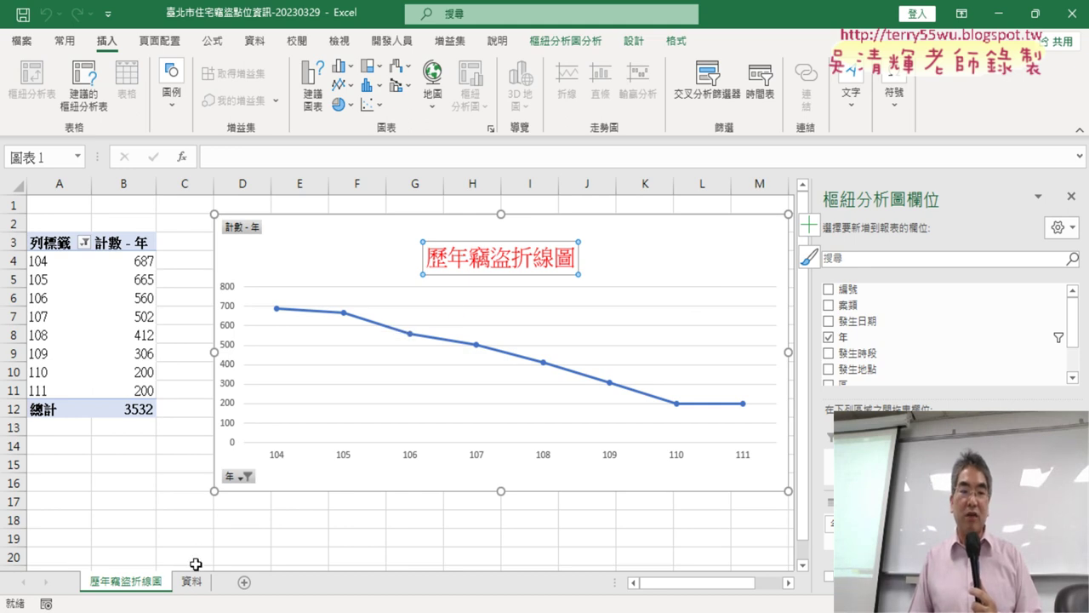
pyautogui.rightClick(154, 586)
pyautogui.click(183, 398)
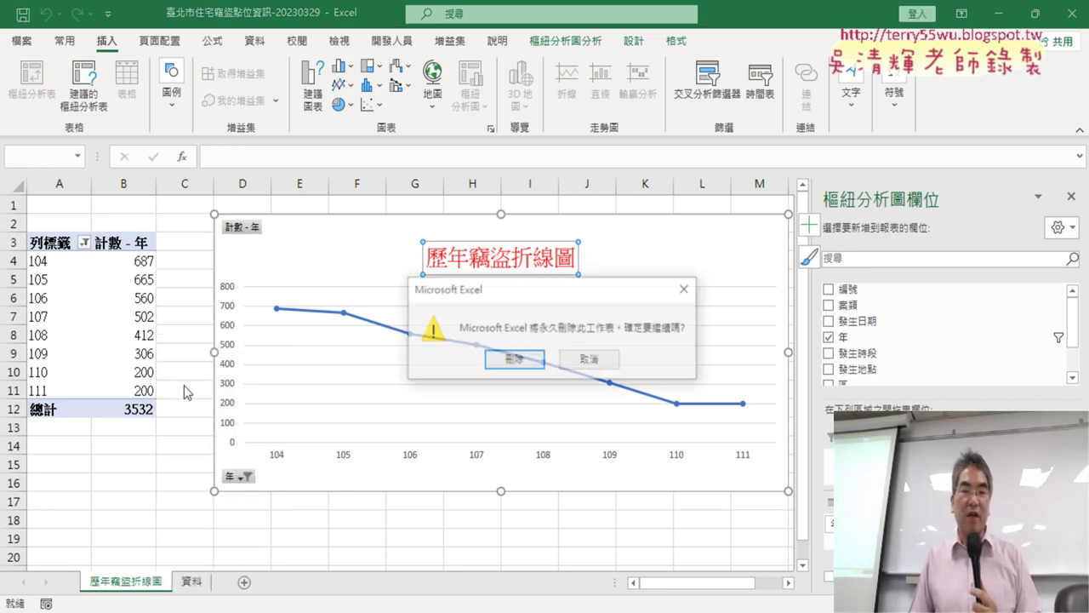
pyautogui.click(514, 359)
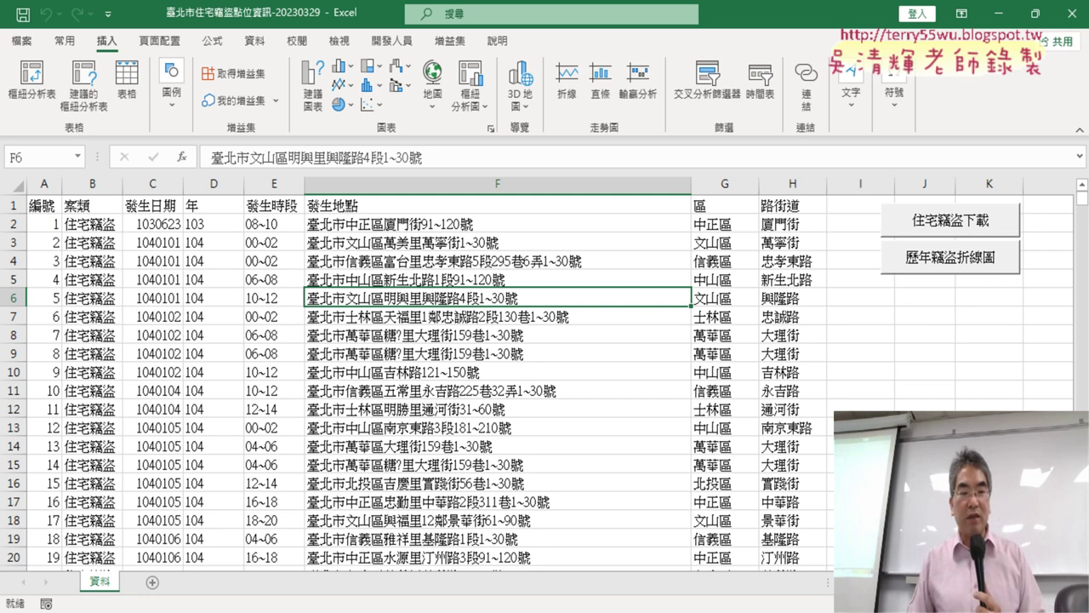
# - Inspect the data sheet and select cell C7 holding the date 1040102
pyautogui.moveTo(107, 601); pyautogui.dragTo(129, 594)
pyautogui.moveTo(197, 464)
pyautogui.mouseDown()
pyautogui.moveTo(117, 568)
pyautogui.moveTo(102, 522)
pyautogui.mouseUp()
pyautogui.moveTo(113, 563); pyautogui.dragTo(160, 534)
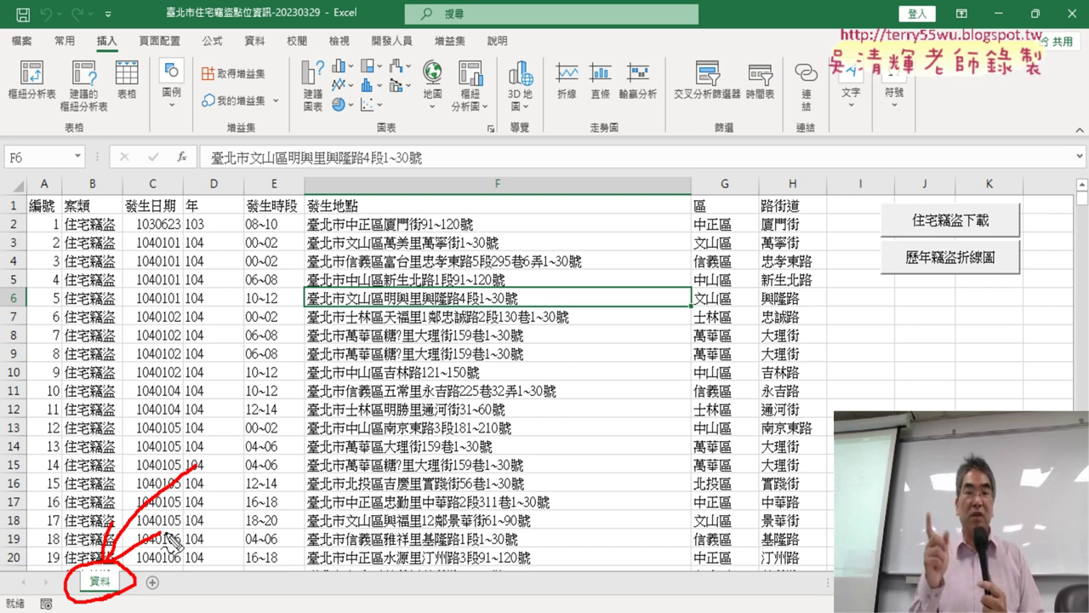
pyautogui.press('Escape')
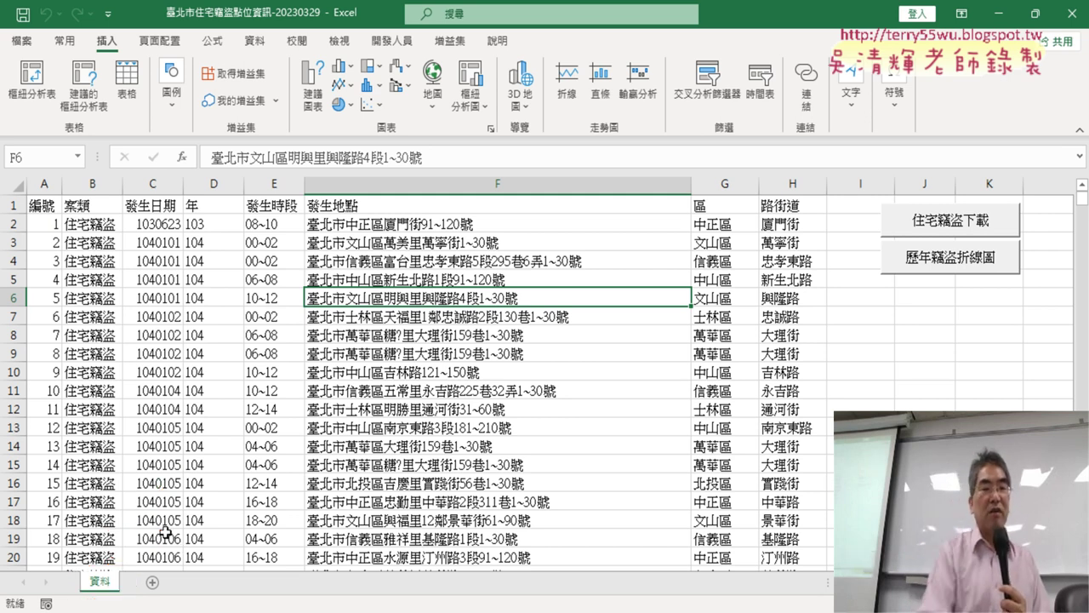
pyautogui.click(182, 318)
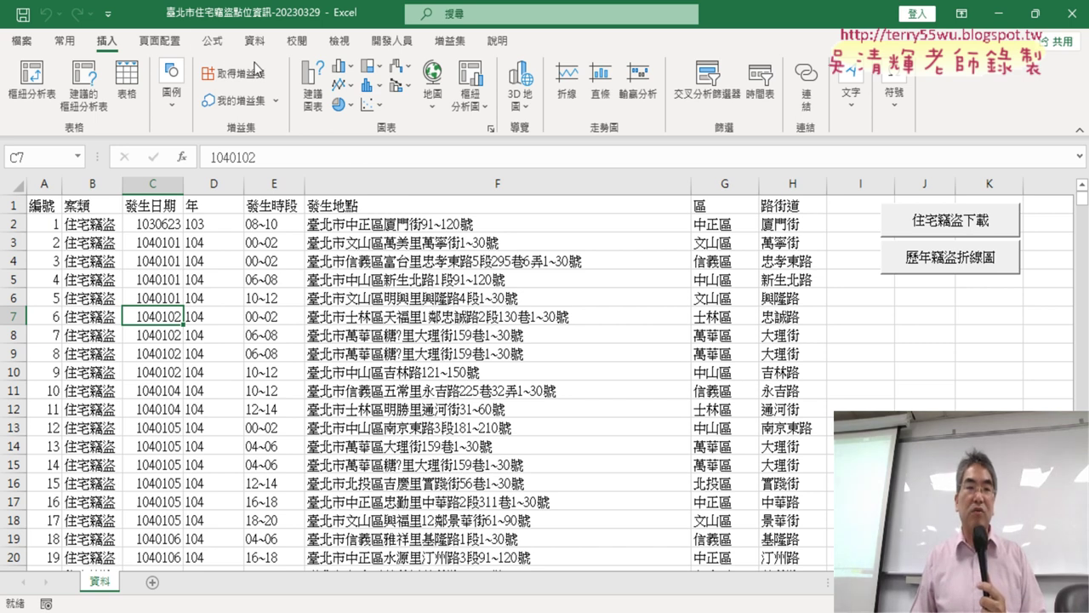
# - Check which macro the 歷年竊盜折線圖 button runs, closing without changes
pyautogui.rightClick(943, 269)
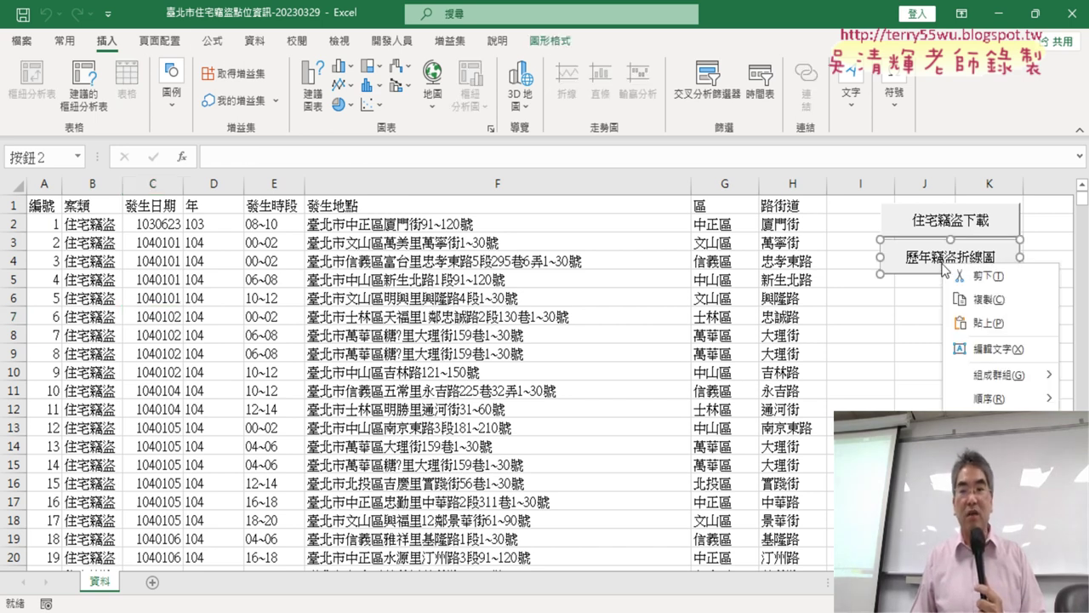
pyautogui.click(995, 423)
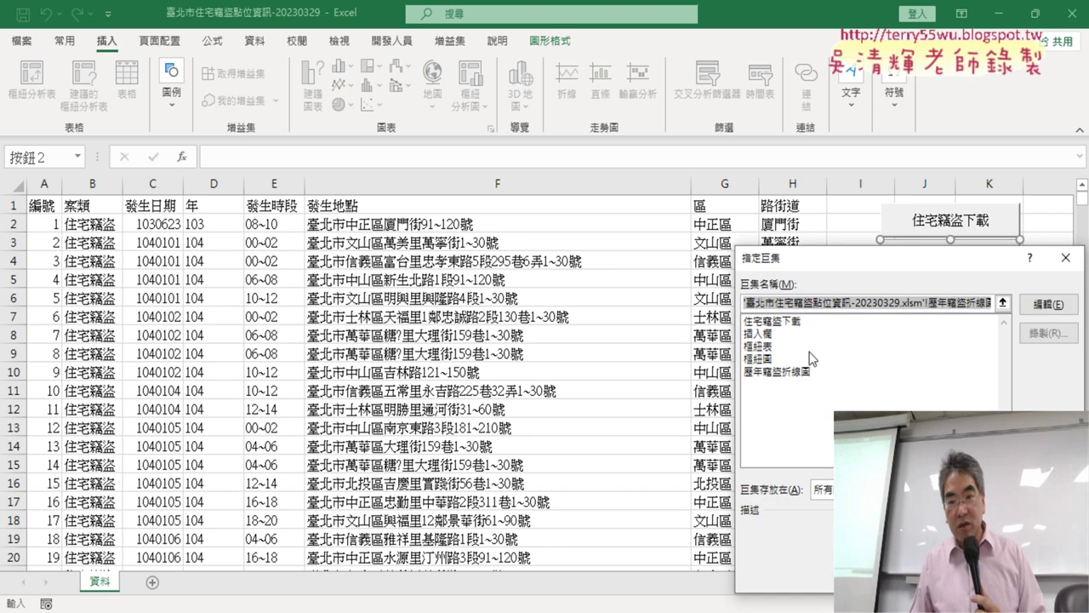
pyautogui.moveTo(938, 308); pyautogui.dragTo(990, 308)
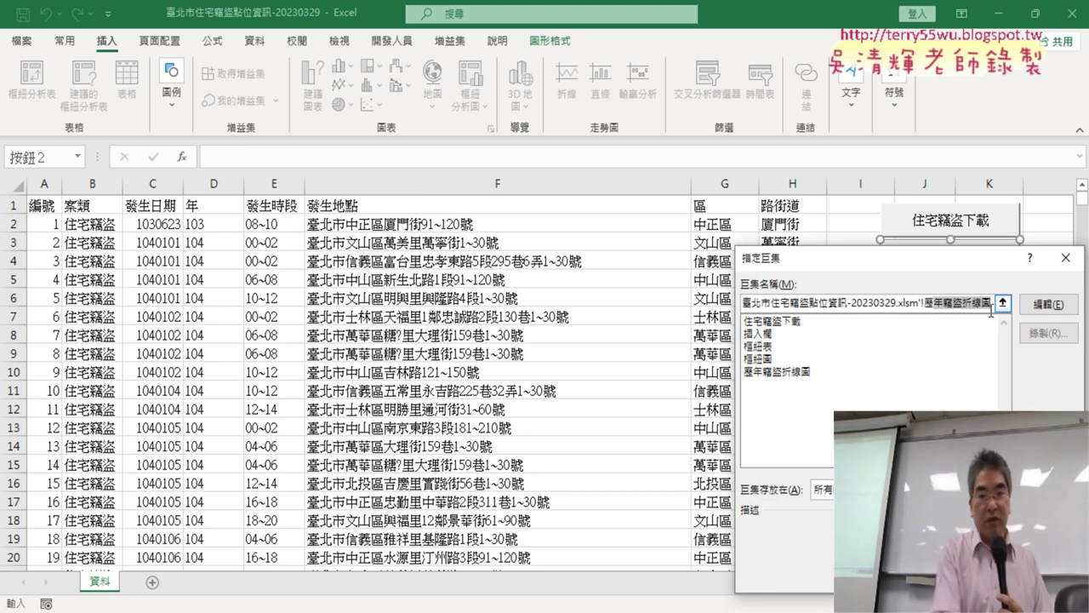
pyautogui.press('Return')
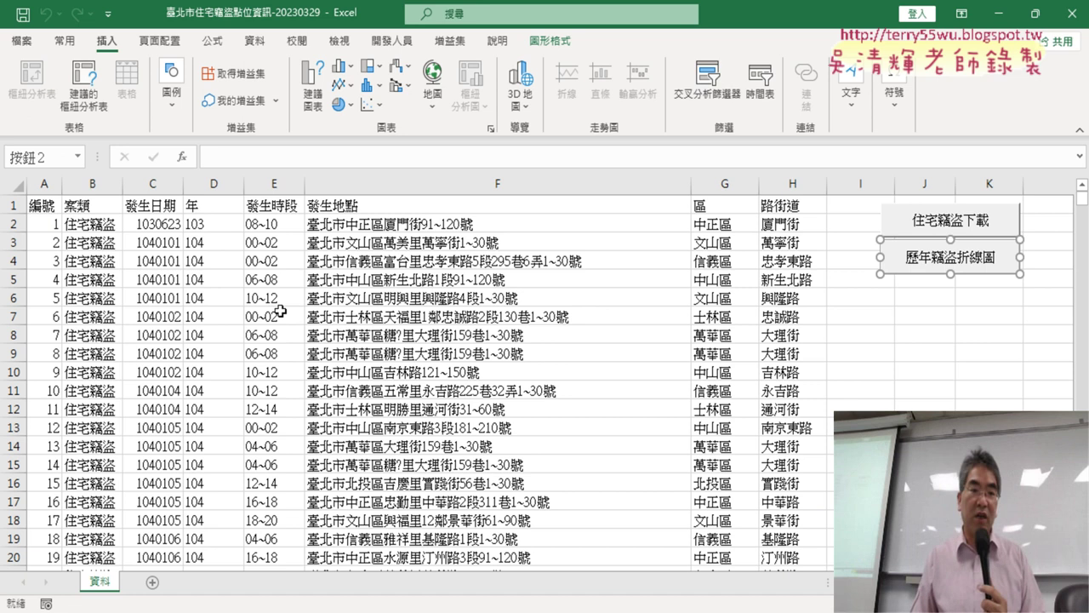
# - Create a new-sheet pivot table from 資料!$A$1:$H$3569 counting records per 年
pyautogui.click(223, 316)
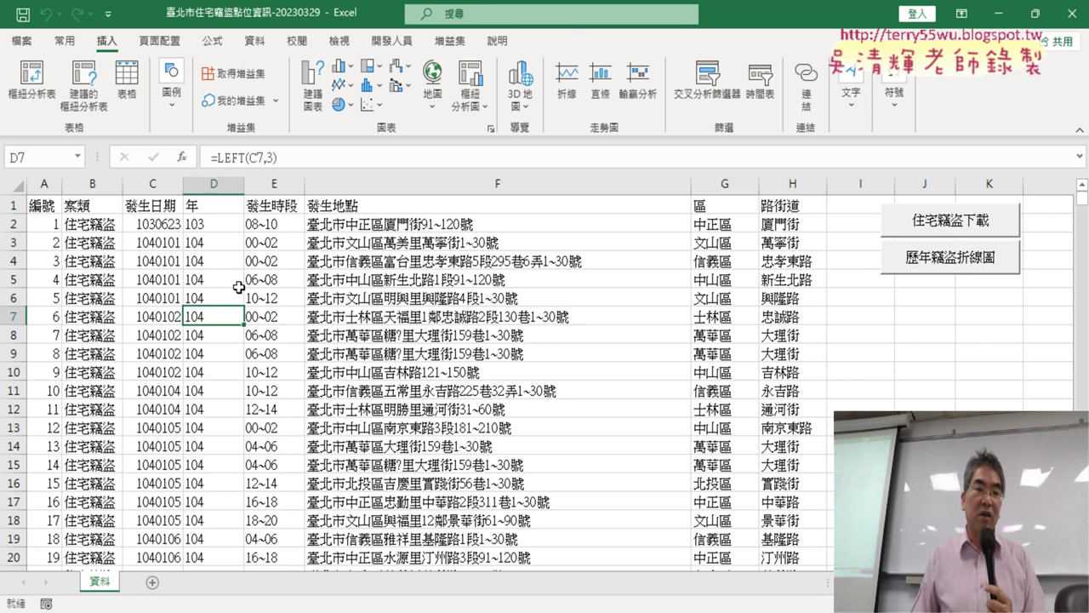
pyautogui.click(31, 100)
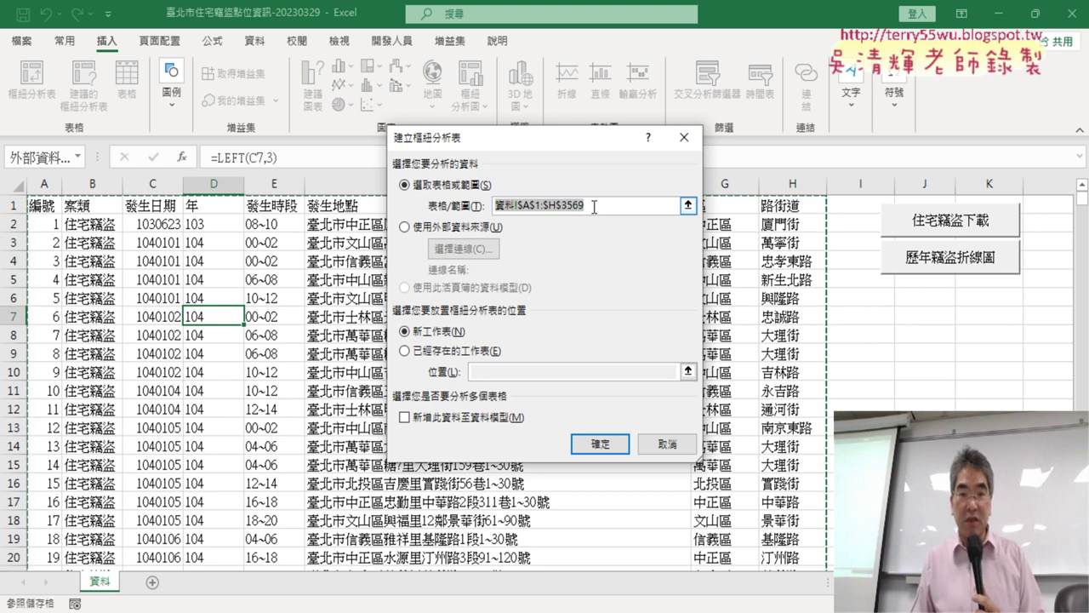
pyautogui.click(607, 446)
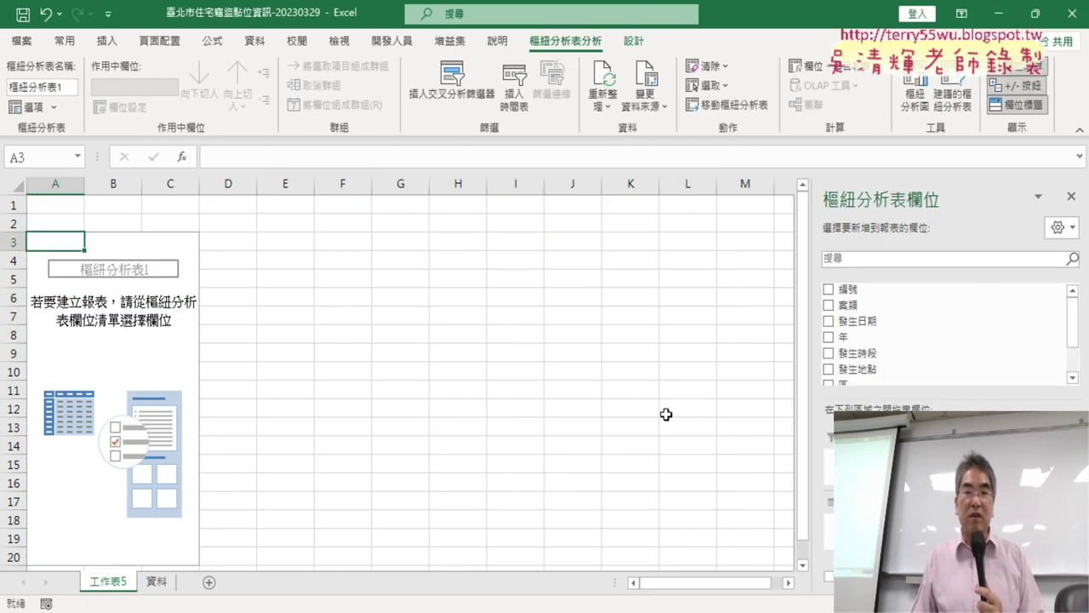
pyautogui.scroll(-1, 1055, 340)
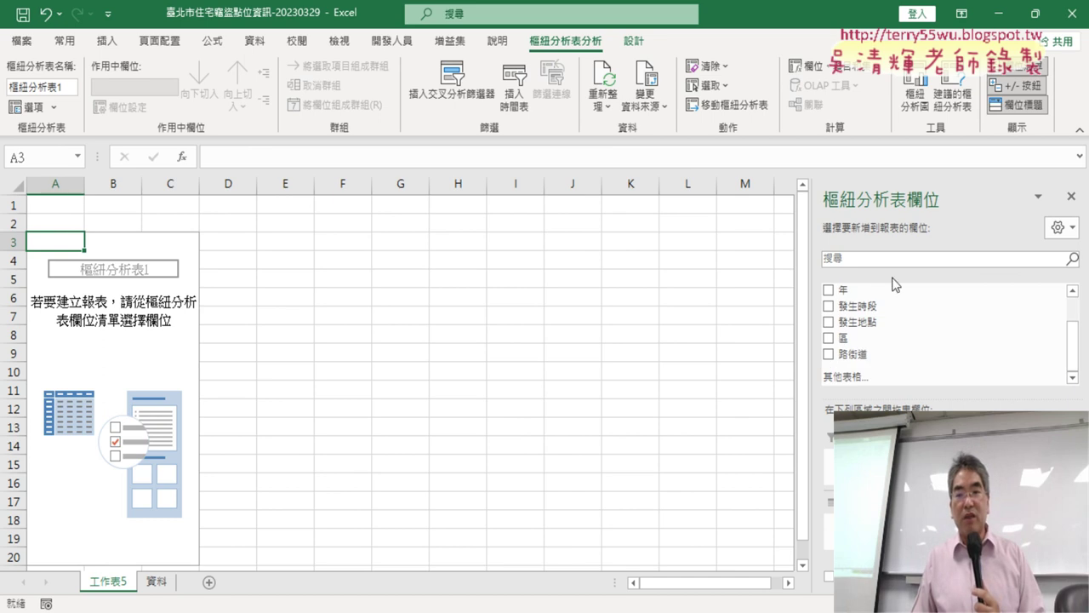
pyautogui.click(828, 289)
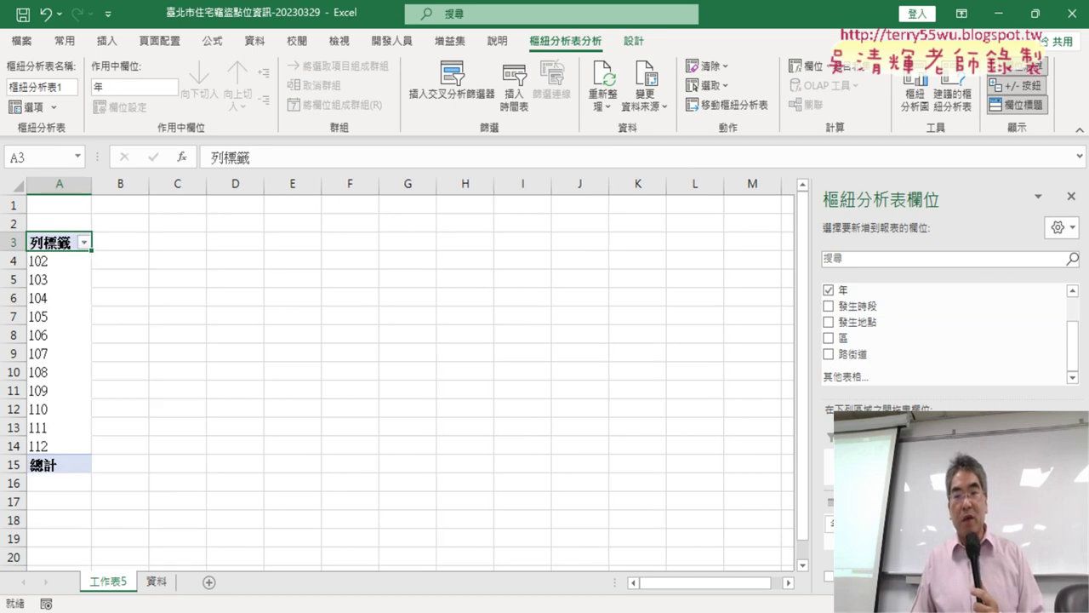
pyautogui.moveTo(851, 511); pyautogui.dragTo(936, 545)
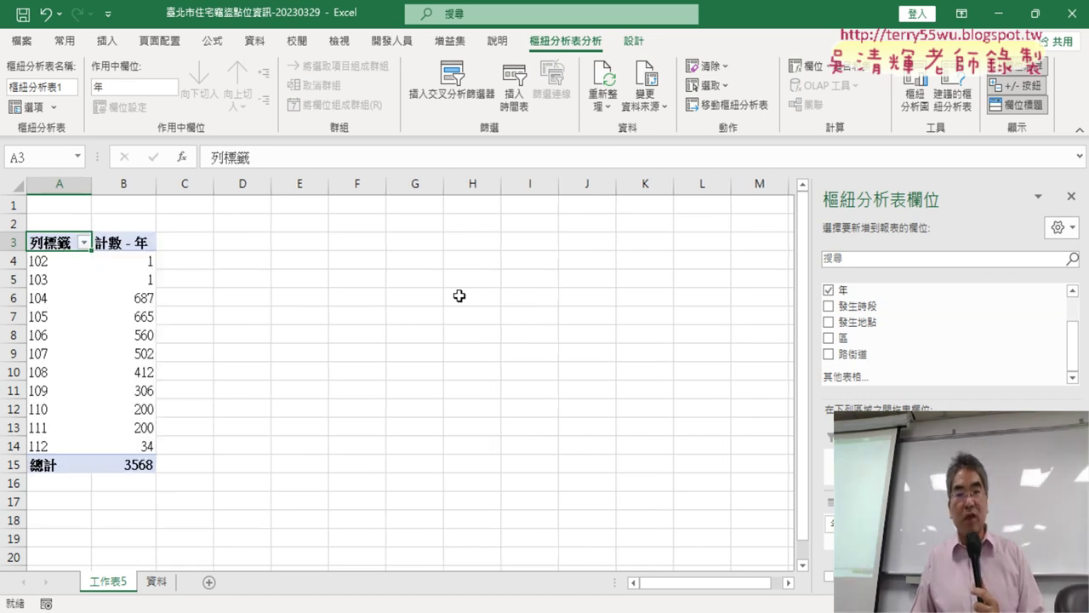
pyautogui.click(86, 243)
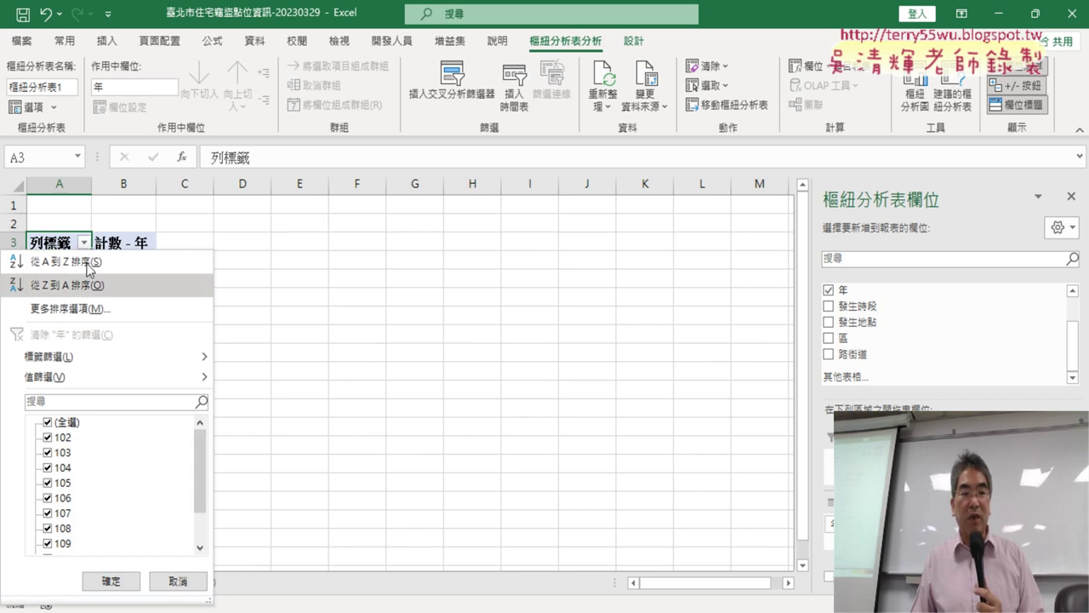
# - Filter the pivot years by unchecking 102, 103 and 111
pyautogui.click(48, 438)
pyautogui.click(49, 452)
pyautogui.scroll(-1, 138, 491)
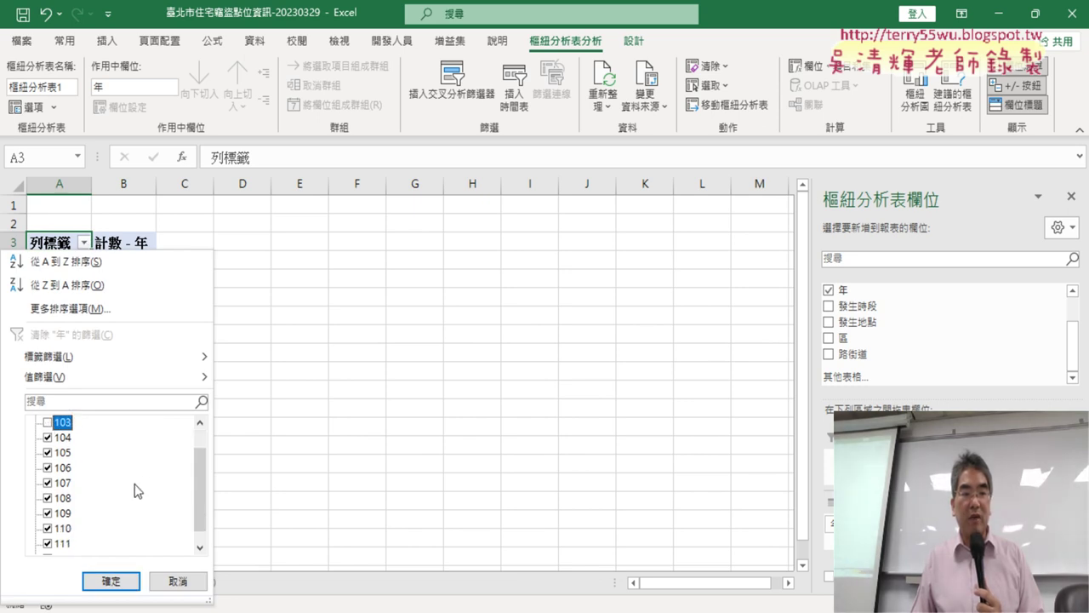
pyautogui.click(49, 543)
pyautogui.click(110, 581)
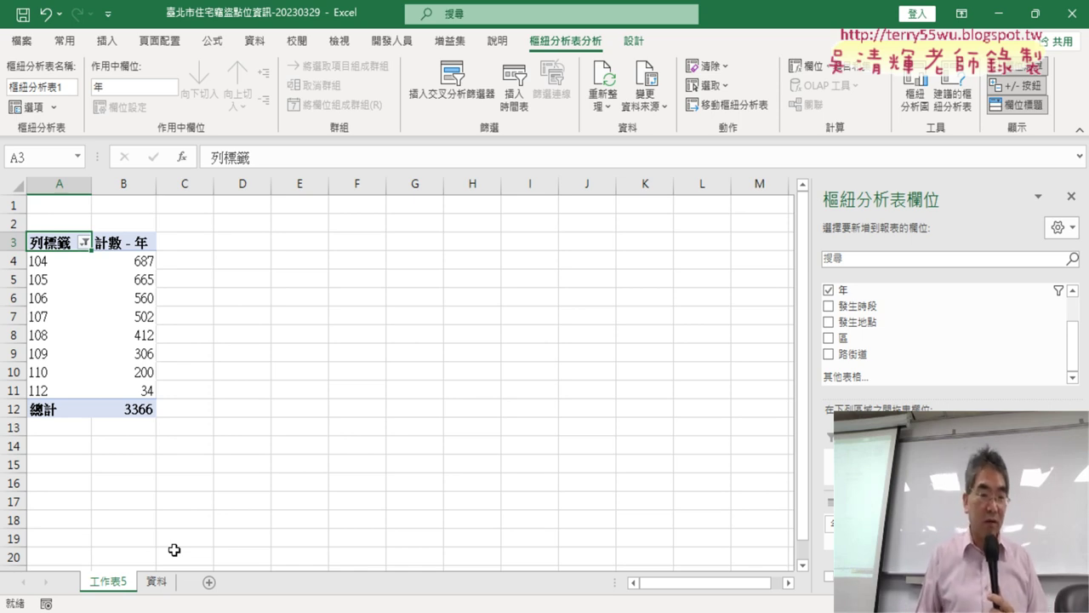
# - Correct the year filter to exclude 112, showing years 104–111
pyautogui.click(84, 243)
pyautogui.click(202, 523)
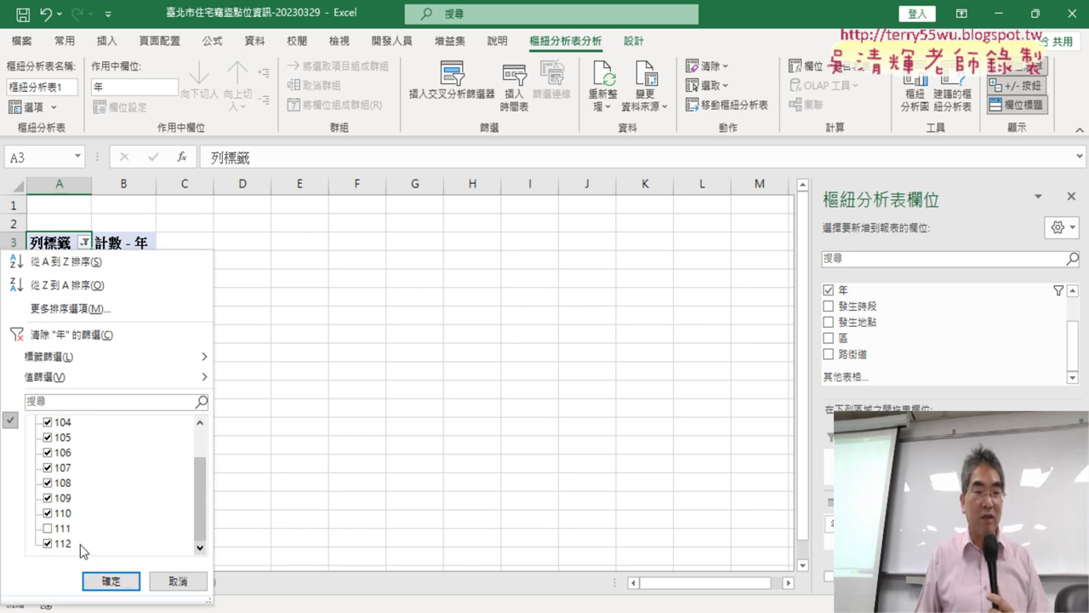
pyautogui.click(48, 544)
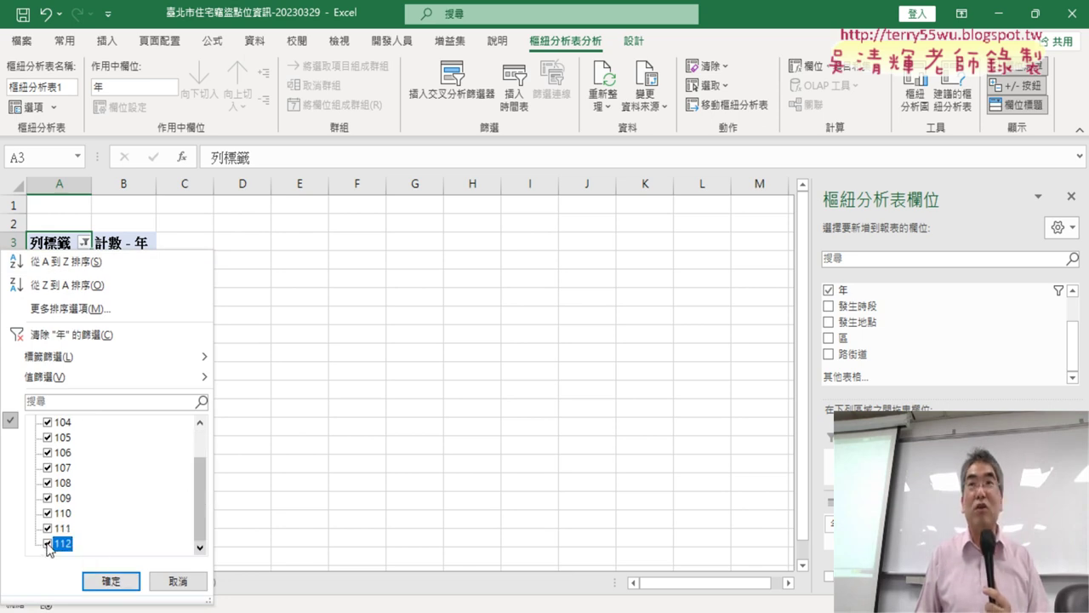
pyautogui.click(109, 581)
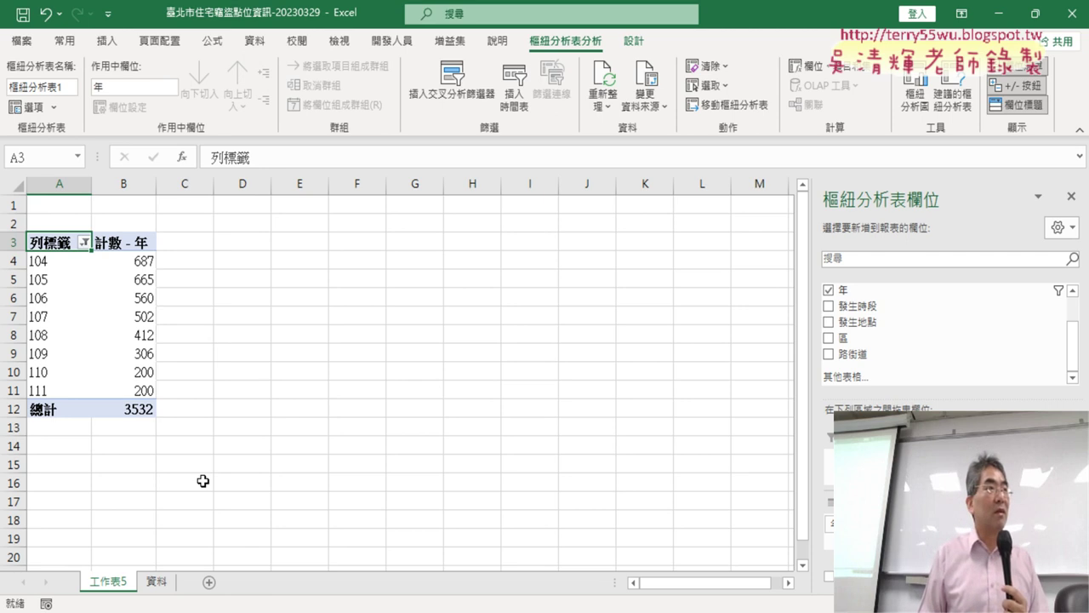
# - Review the year filter list and close it unchanged
pyautogui.click(86, 245)
pyautogui.scroll(-1, 201, 511)
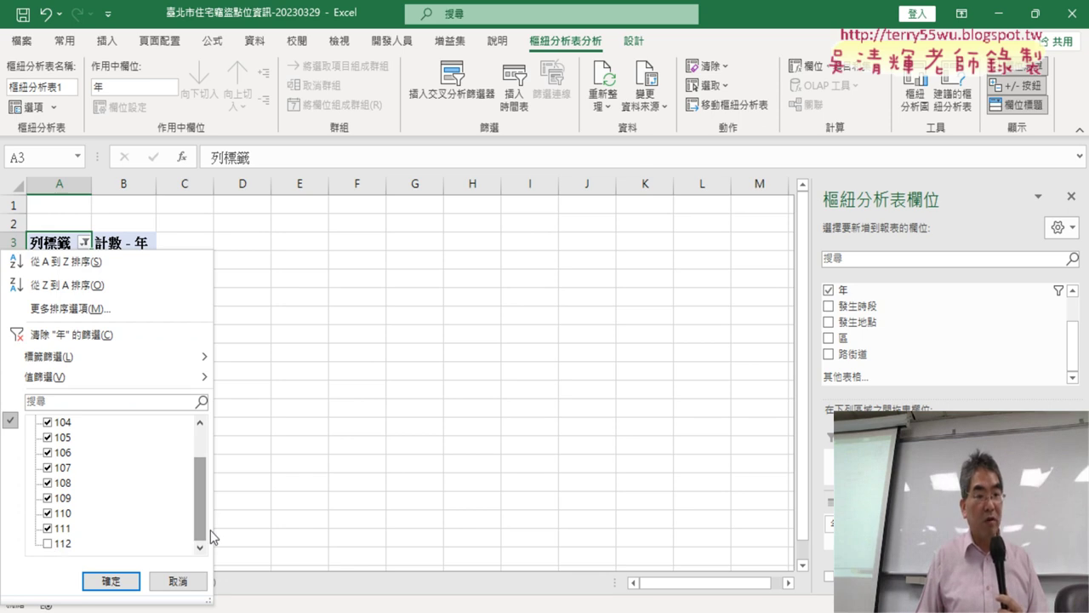
pyautogui.moveTo(204, 521); pyautogui.dragTo(204, 487)
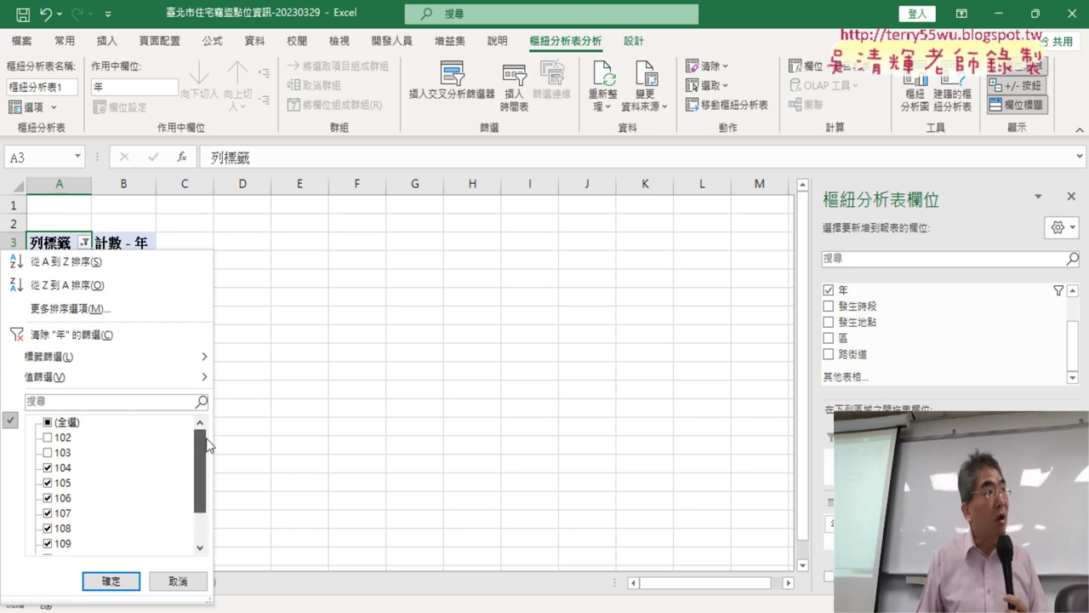
pyautogui.moveTo(207, 445); pyautogui.dragTo(203, 555)
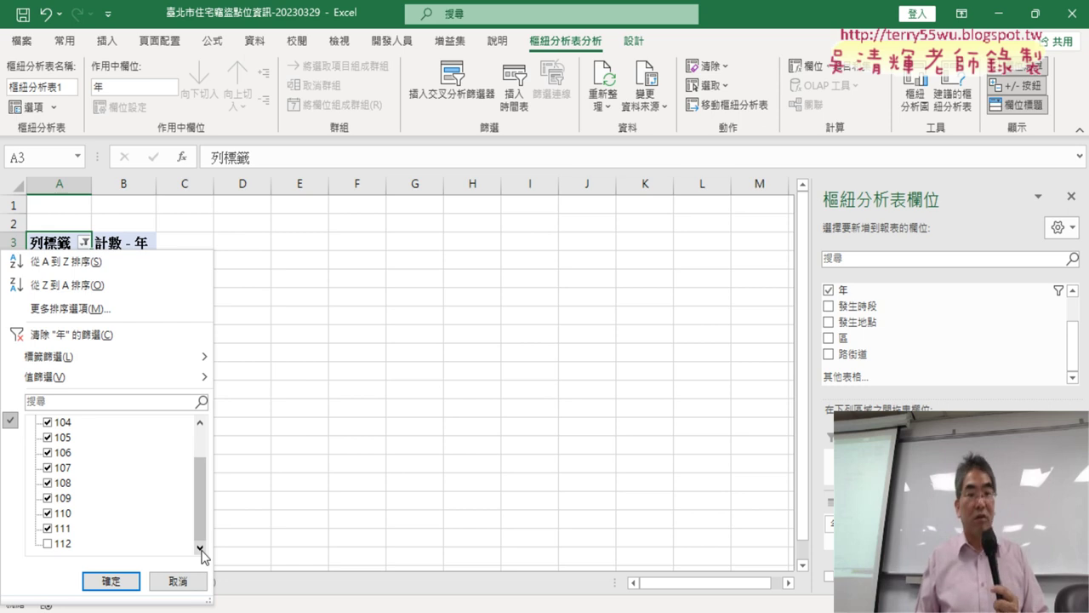
pyautogui.click(178, 583)
# - Delete the 工作表5 pivot sheet
pyautogui.rightClick(119, 585)
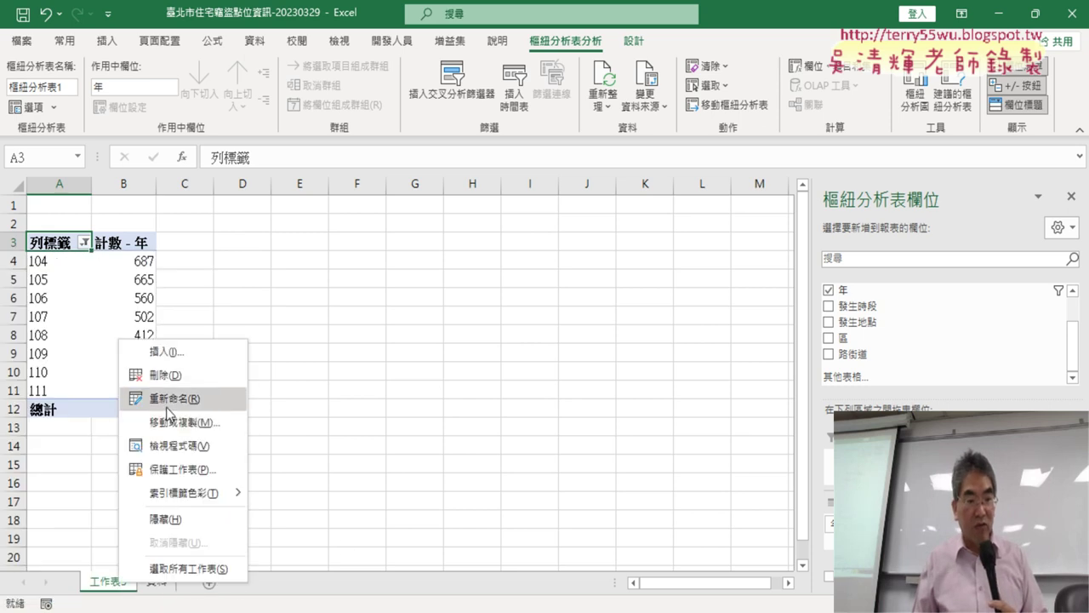
pyautogui.click(165, 372)
pyautogui.press('Return')
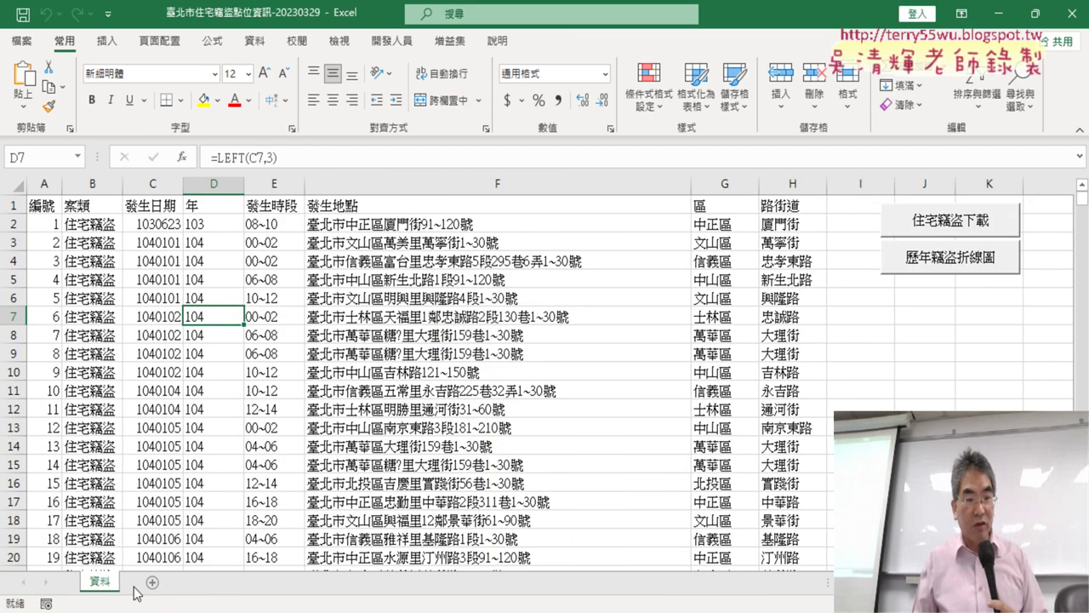
# - Inspect the PivotTable source range's last row, cancel, and select header cell H1
pyautogui.click(106, 41)
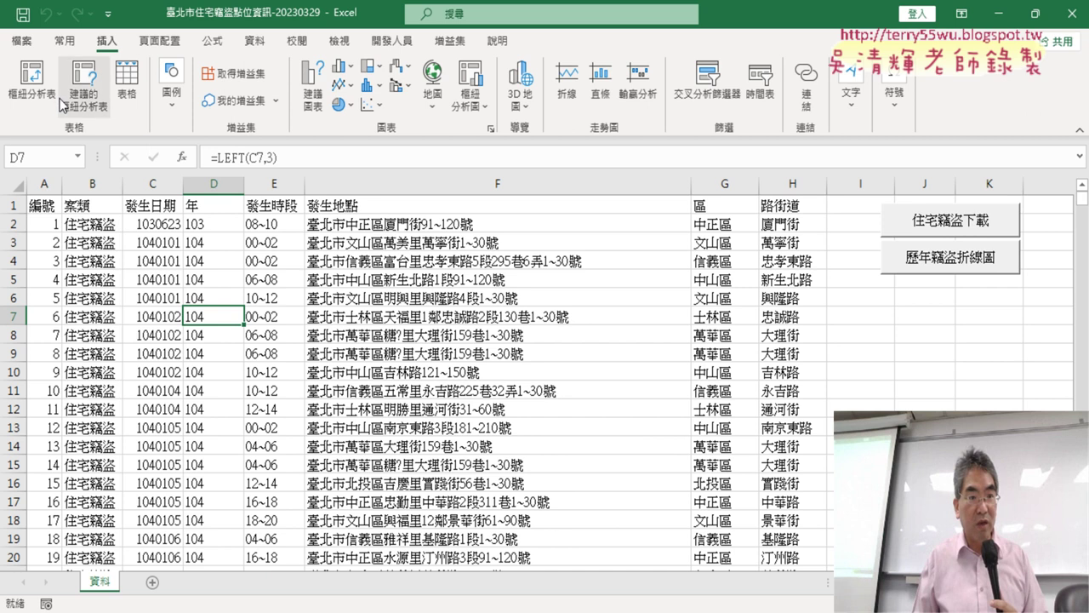
pyautogui.click(31, 80)
pyautogui.moveTo(587, 206); pyautogui.dragTo(560, 206)
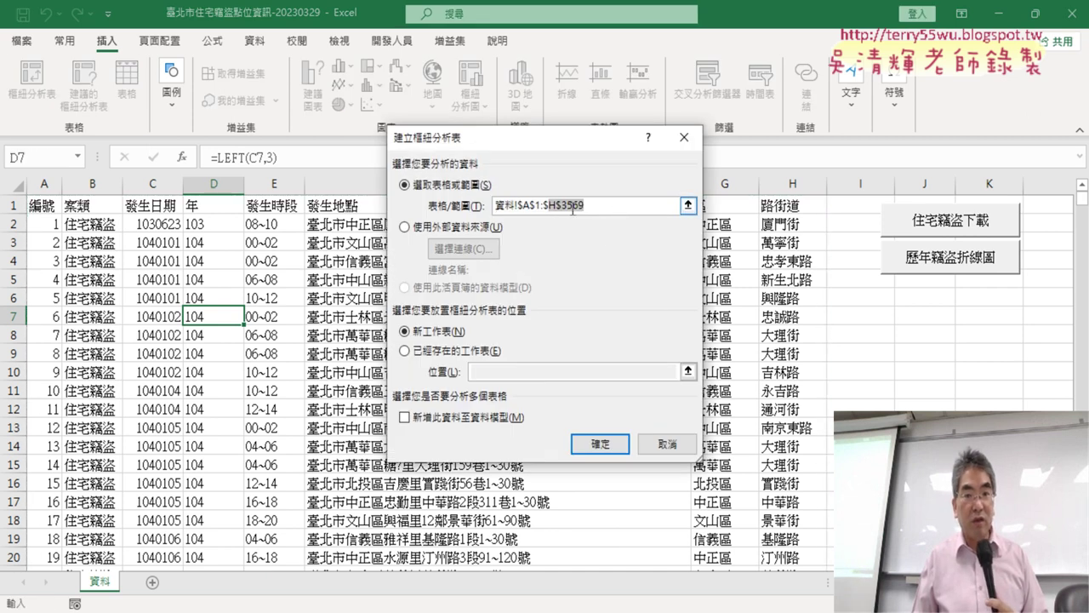
pyautogui.click(670, 445)
pyautogui.click(784, 208)
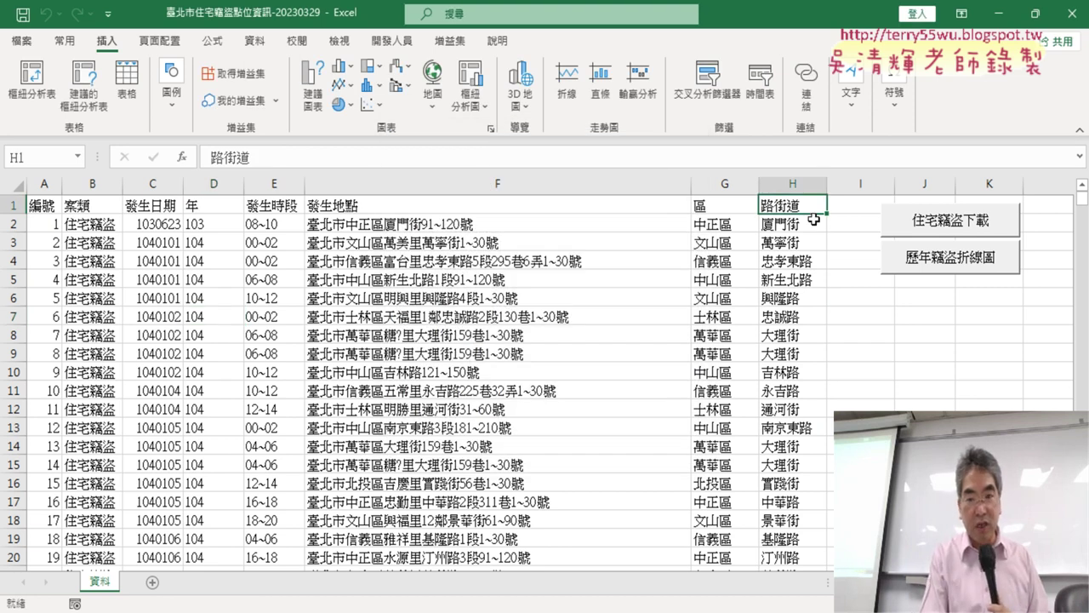
# - Verify the data ends at row 3569 with empty rows below, then jump back up
pyautogui.hotkey('ctrl', 'Down')
pyautogui.scroll(-3, 121, 405)
pyautogui.scroll(-3, 121, 405)
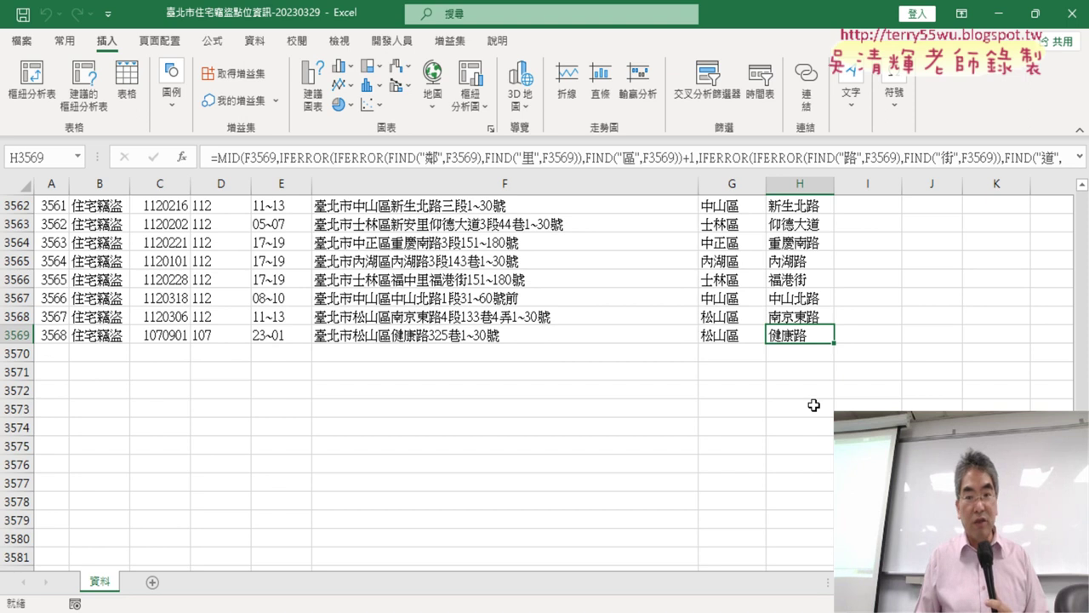
pyautogui.moveTo(813, 405); pyautogui.dragTo(40, 360)
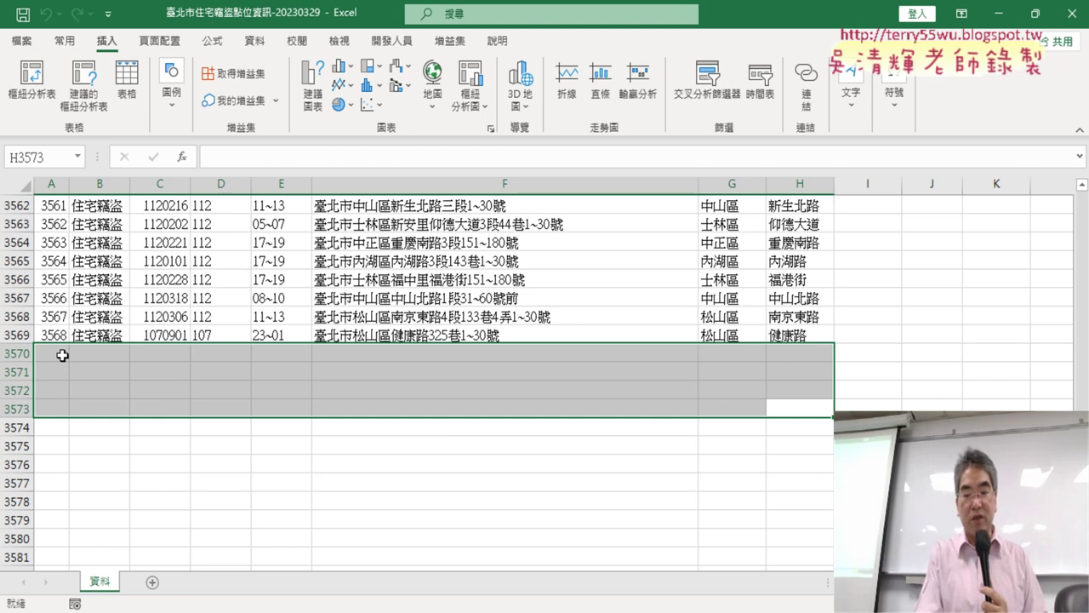
pyautogui.hotkey('ctrl', 'Up')
pyautogui.hotkey('ctrl', 'Up')
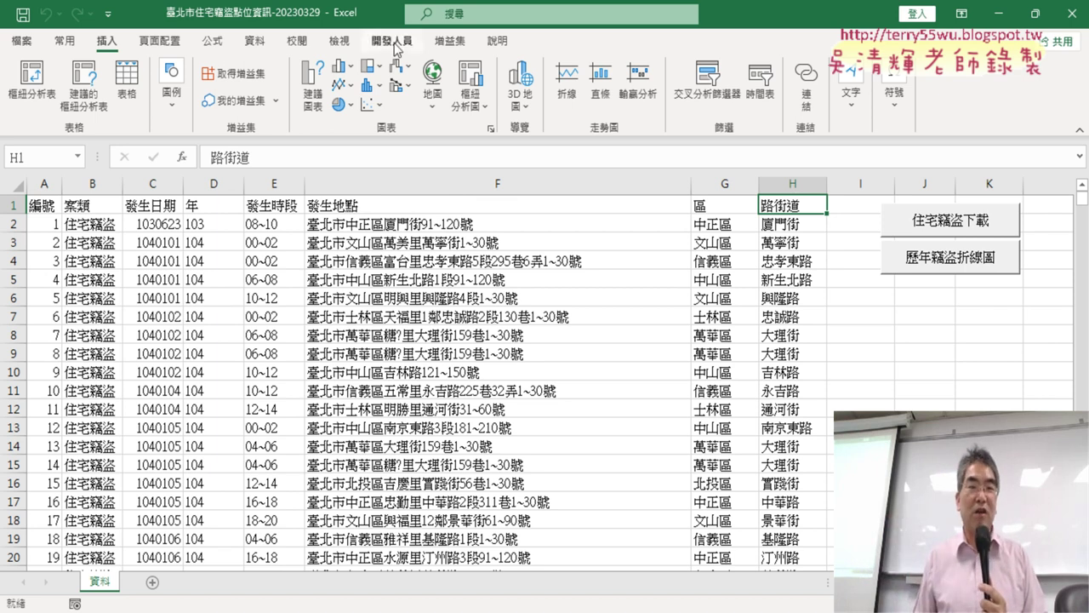
# - Begin recording a macro named 樞紐表, overwriting the existing 樞紐表 macro
pyautogui.click(392, 40)
pyautogui.click(126, 66)
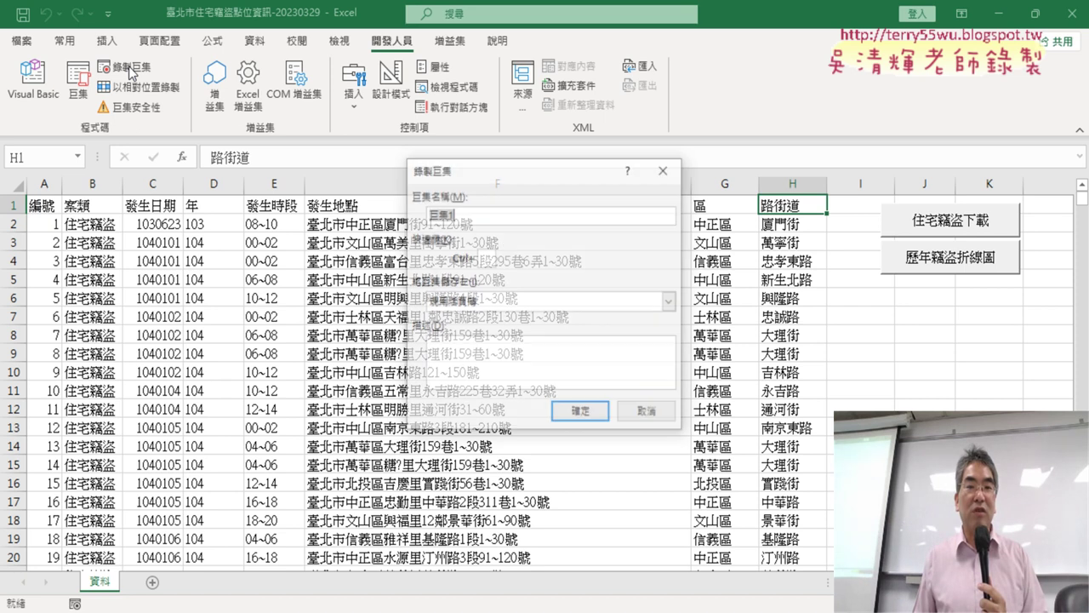
pyautogui.rightClick(457, 213)
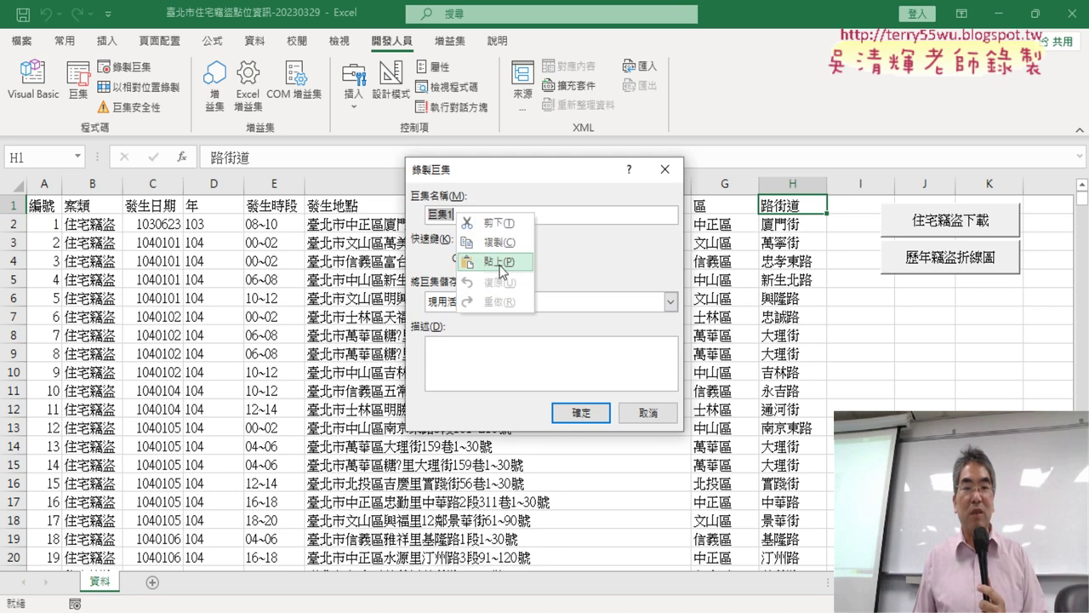
pyautogui.click(589, 215)
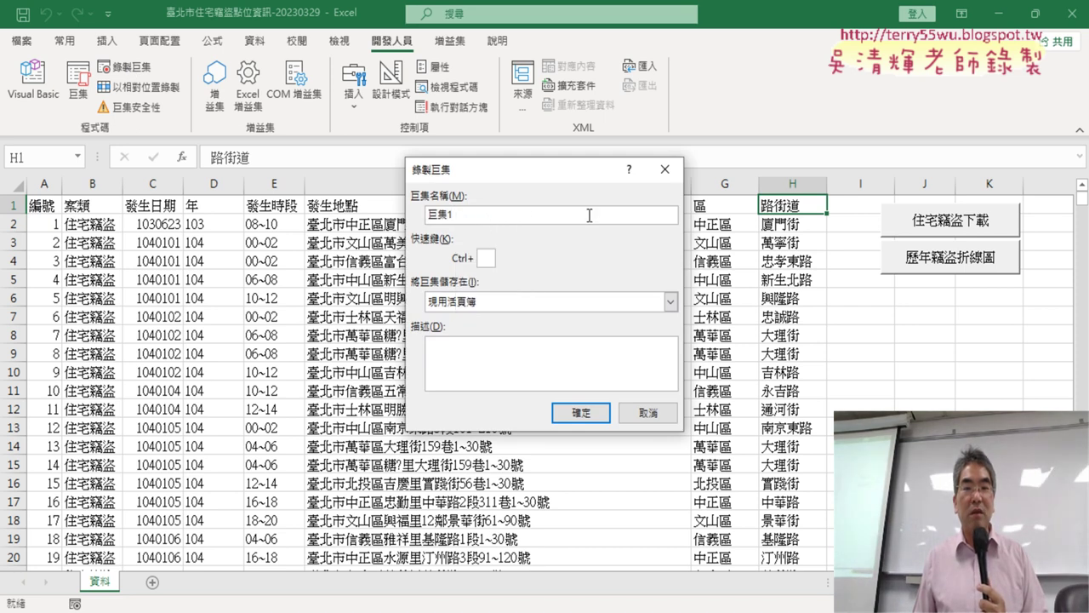
pyautogui.doubleClick(483, 215)
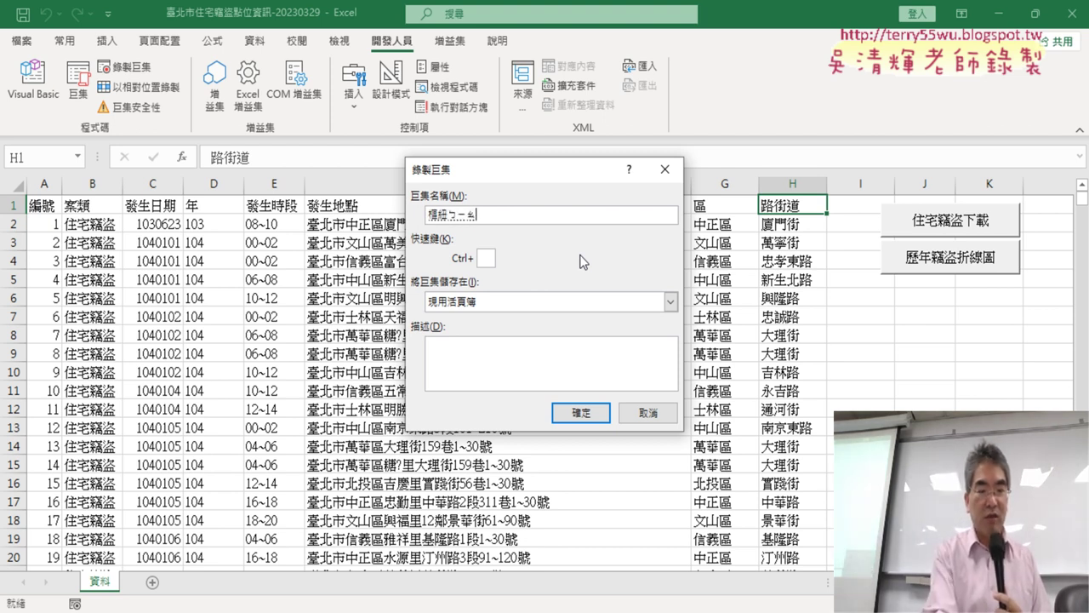
pyautogui.write('樞紐表')
pyautogui.press('Return')
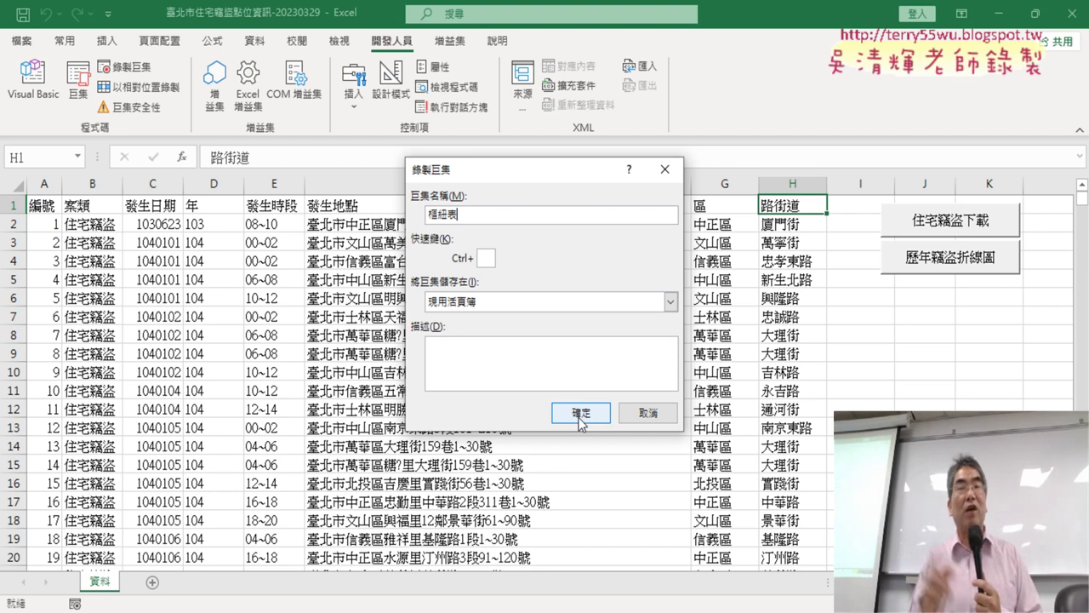
pyautogui.click(581, 413)
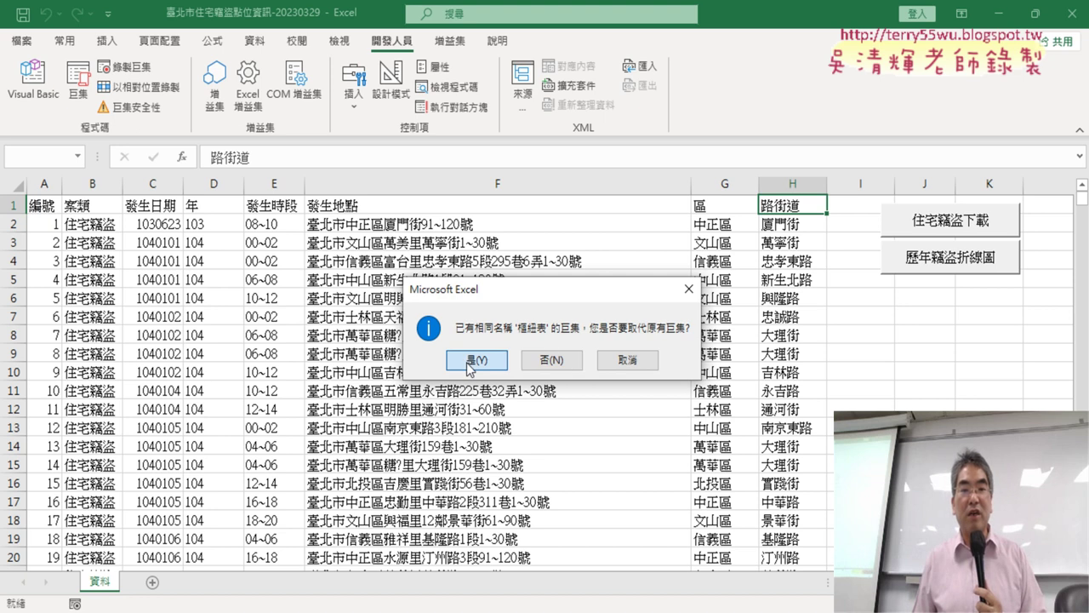
pyautogui.click(467, 363)
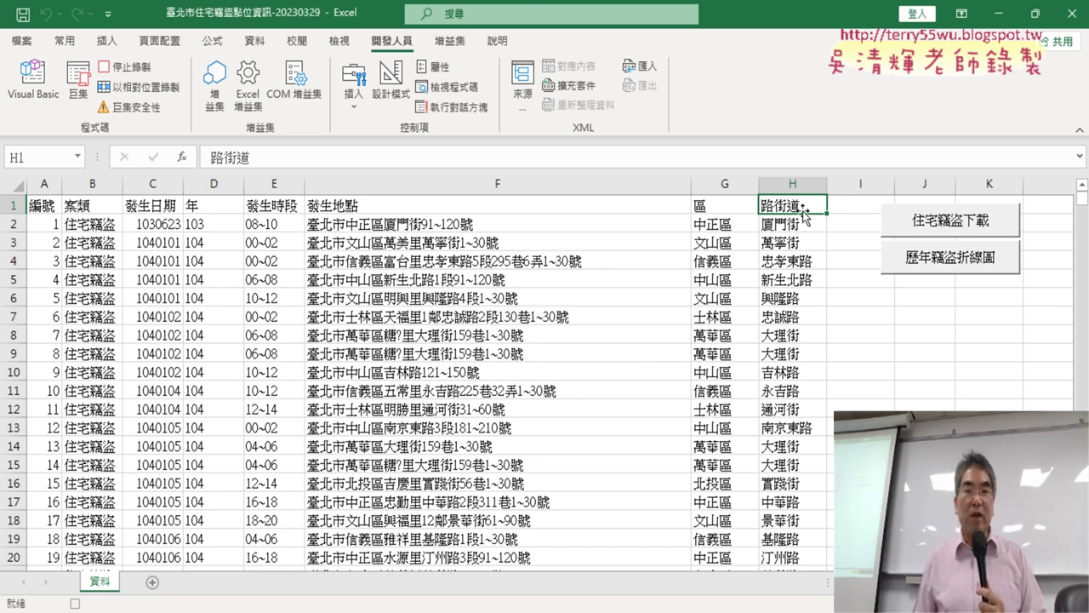
# - Open PivotTable creation, restoring the source range 資料!$A$1:$H$3569 after a stray keystroke
pyautogui.click(106, 40)
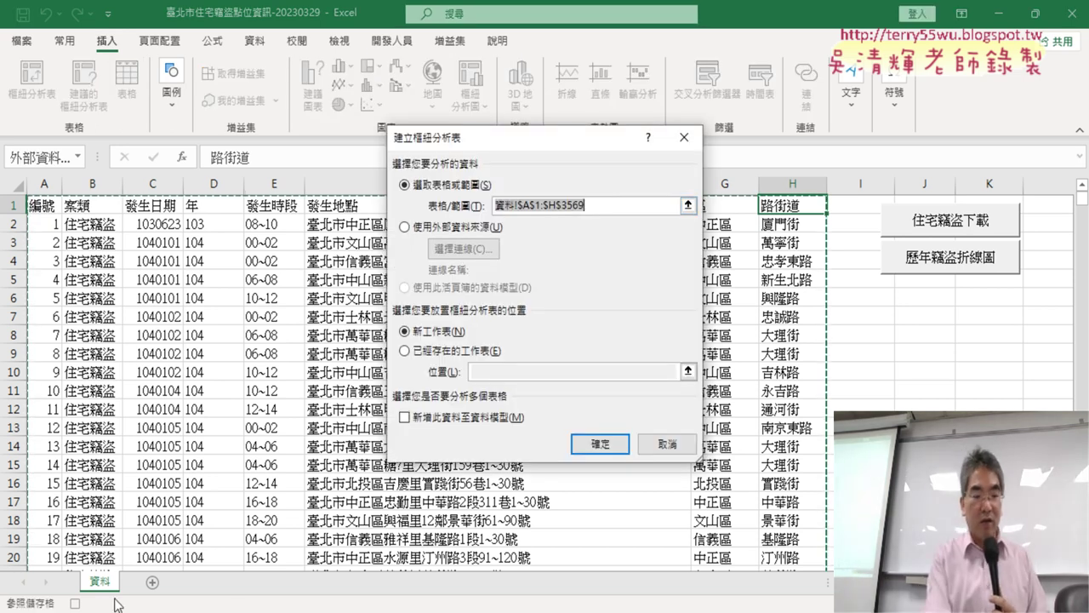
pyautogui.write('ㄗ')
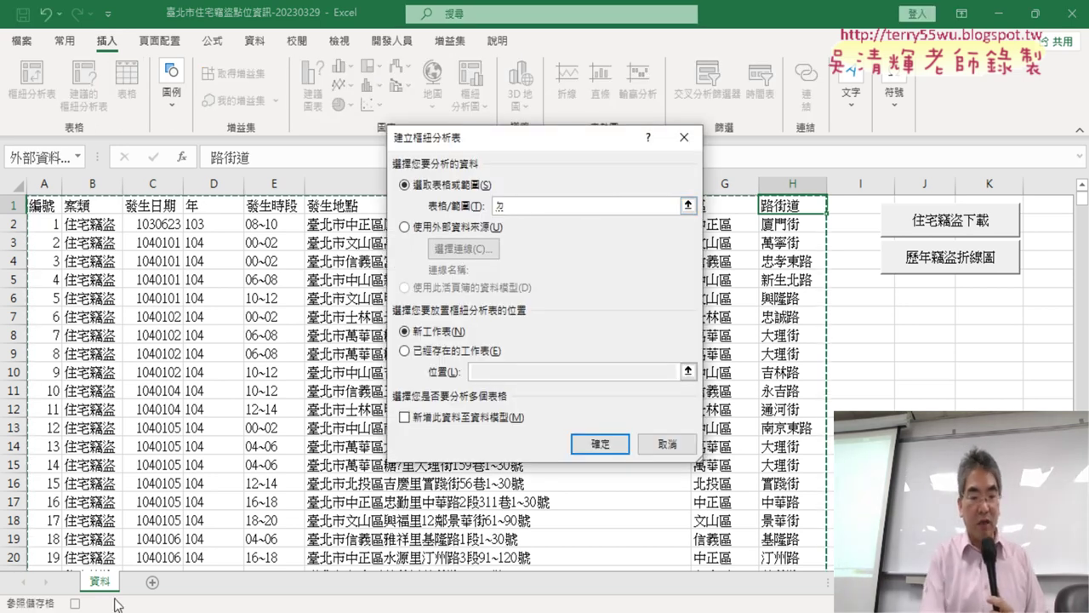
pyautogui.press('BackSpace')
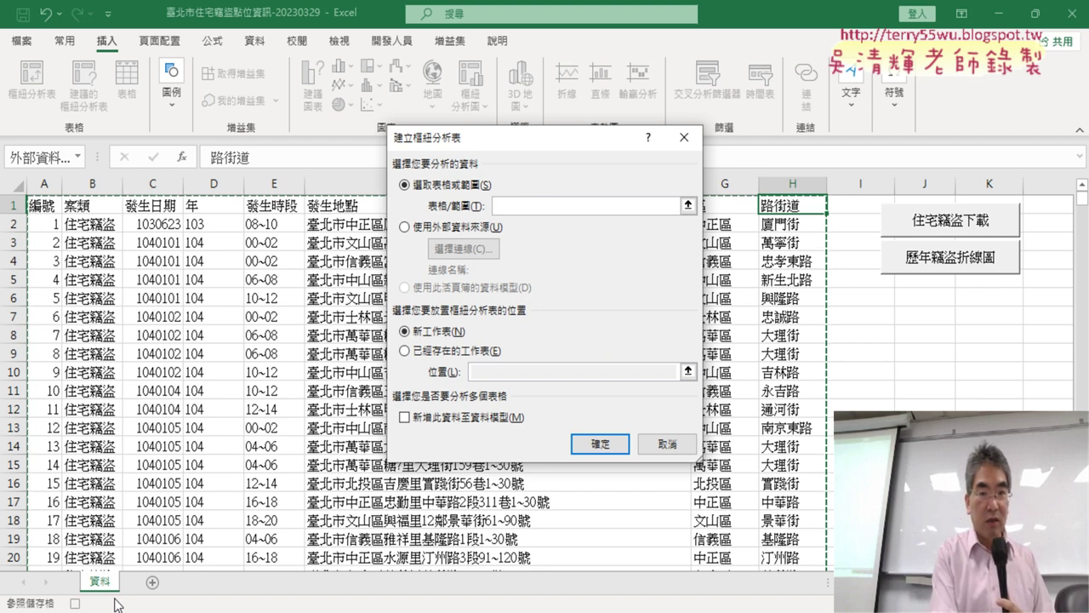
pyautogui.hotkey('ctrl', 'z')
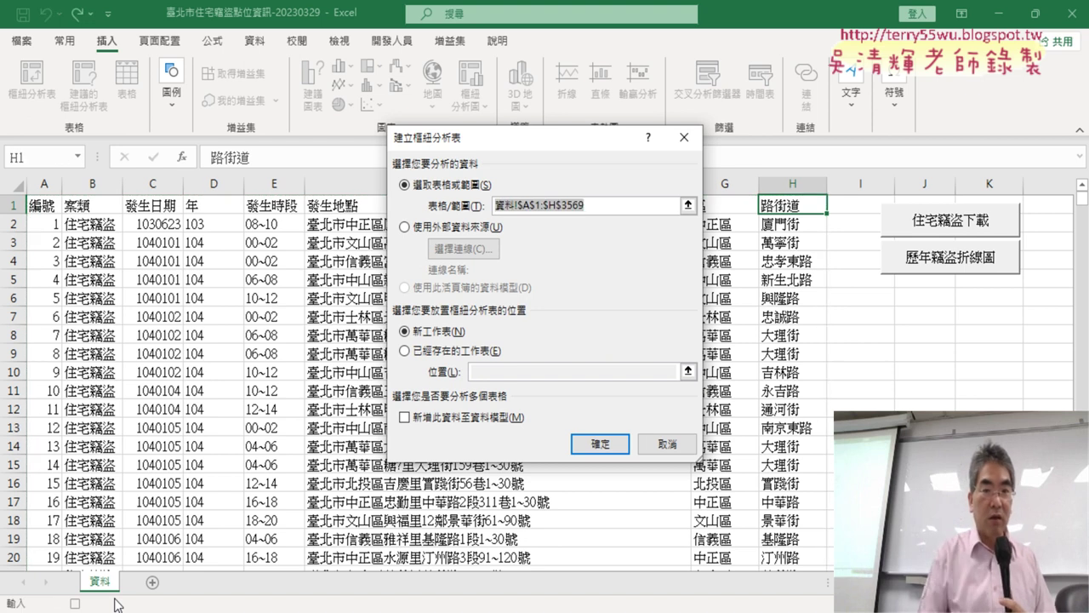
pyautogui.click(599, 201)
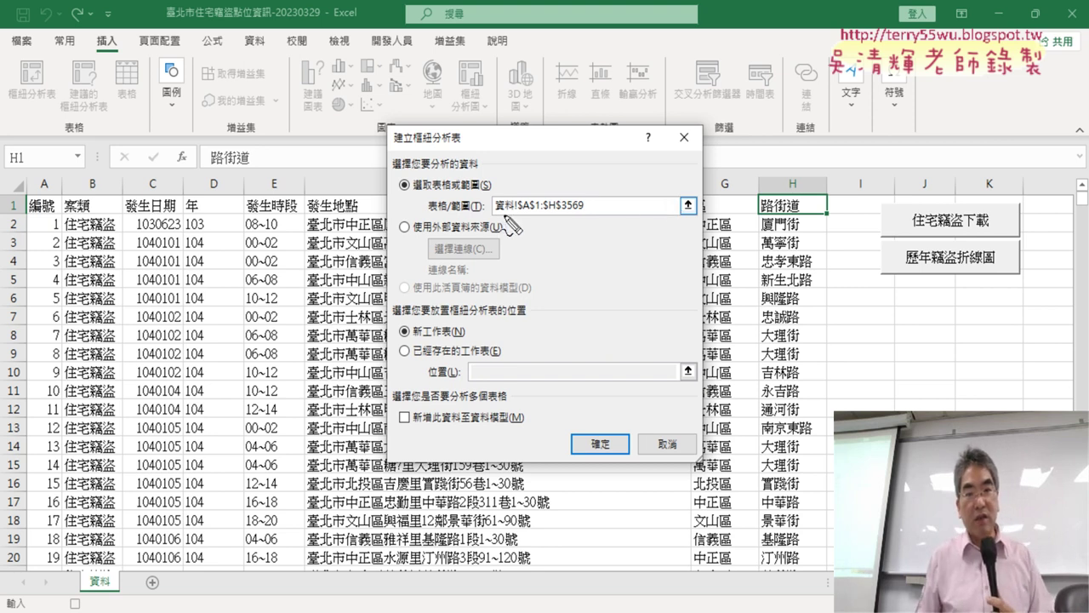
# - Annotate the range: sheet 資料, start at A1, end at $H$3569; then clear marks
pyautogui.moveTo(496, 216)
pyautogui.mouseDown()
pyautogui.moveTo(521, 209)
pyautogui.moveTo(121, 561)
pyautogui.moveTo(129, 566)
pyautogui.mouseUp()
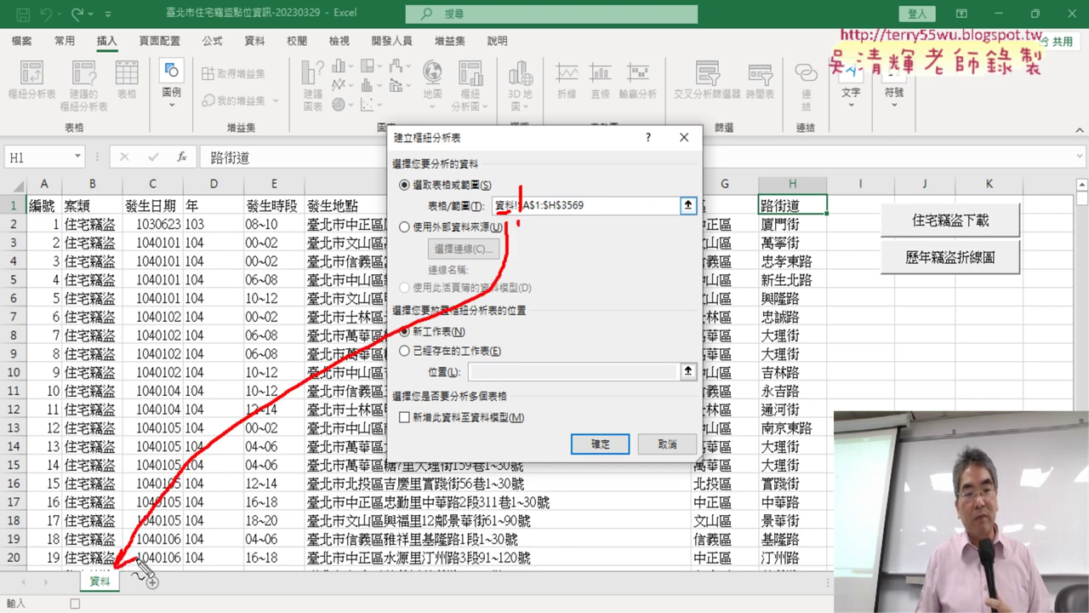
pyautogui.moveTo(530, 231); pyautogui.dragTo(541, 226)
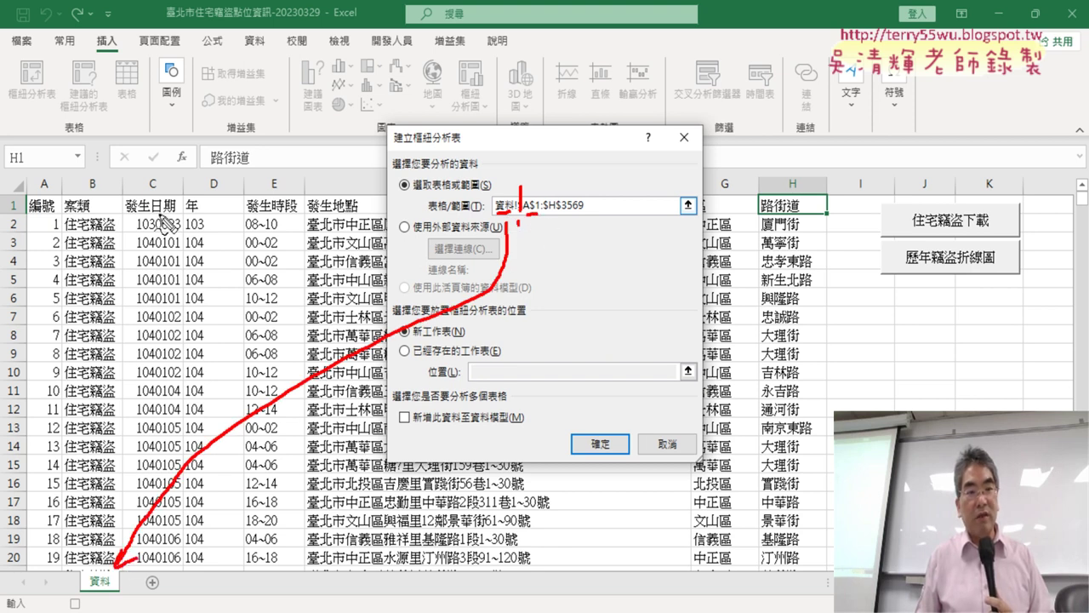
pyautogui.moveTo(33, 218)
pyautogui.mouseDown()
pyautogui.moveTo(76, 211)
pyautogui.moveTo(289, 348)
pyautogui.moveTo(283, 358)
pyautogui.mouseUp()
pyautogui.moveTo(557, 205); pyautogui.dragTo(587, 205)
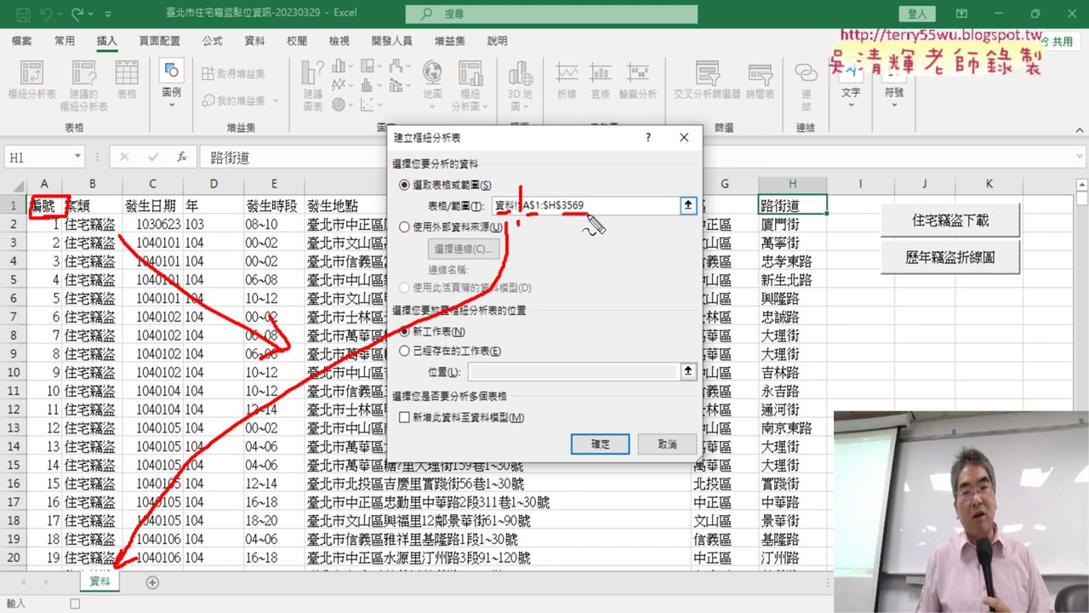
pyautogui.moveTo(787, 189); pyautogui.dragTo(798, 204)
pyautogui.moveTo(575, 226); pyautogui.dragTo(589, 224)
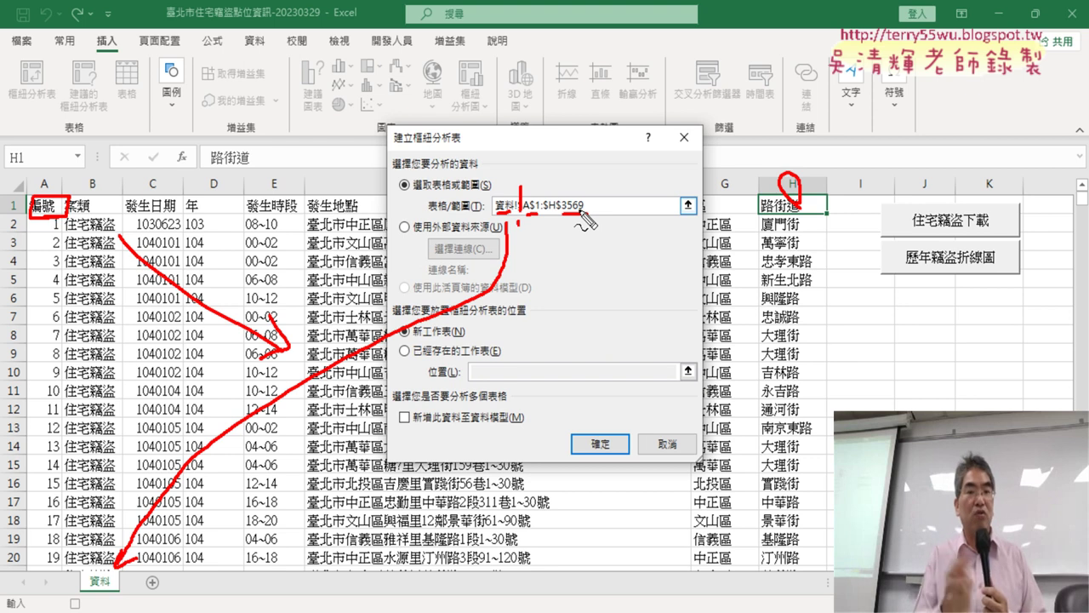
pyautogui.press('Escape')
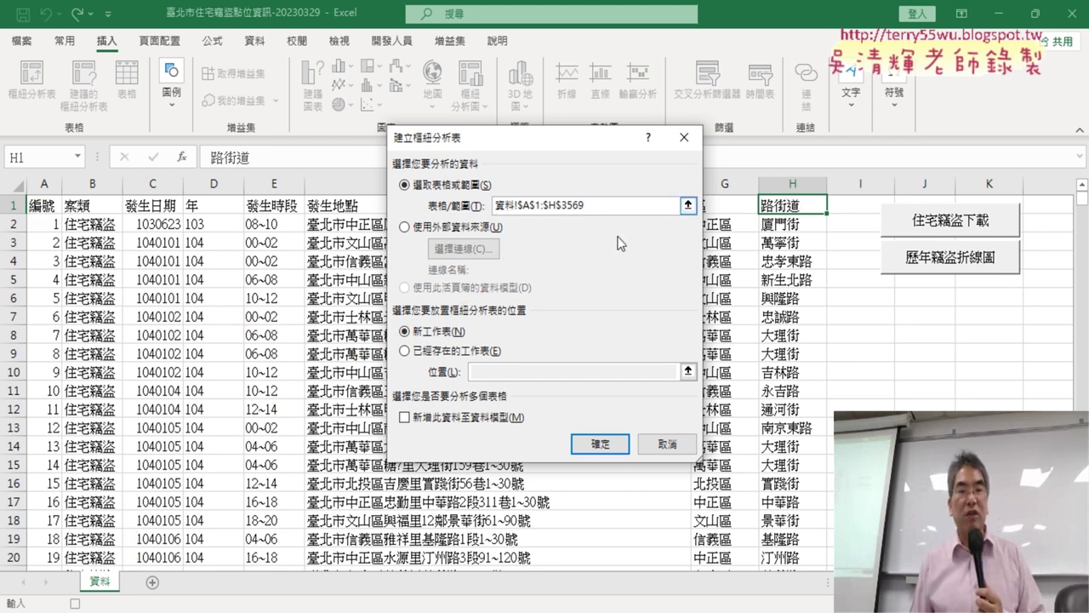
# - Create the empty pivot table 樞紐分析表2 on 工作表6 and circle the 年 field
pyautogui.click(607, 446)
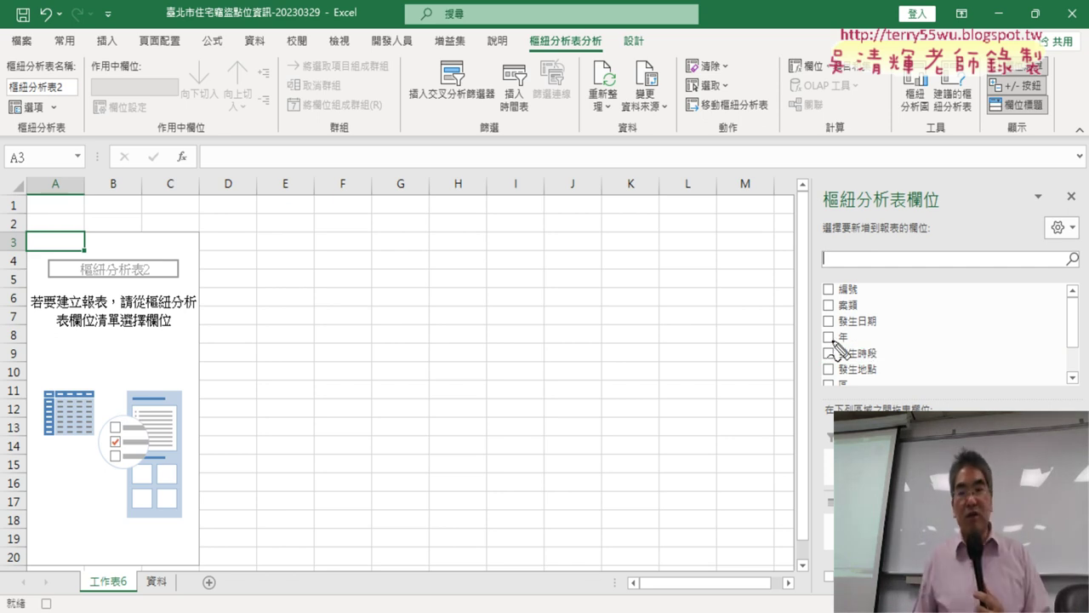
pyautogui.moveTo(850, 322); pyautogui.dragTo(850, 421)
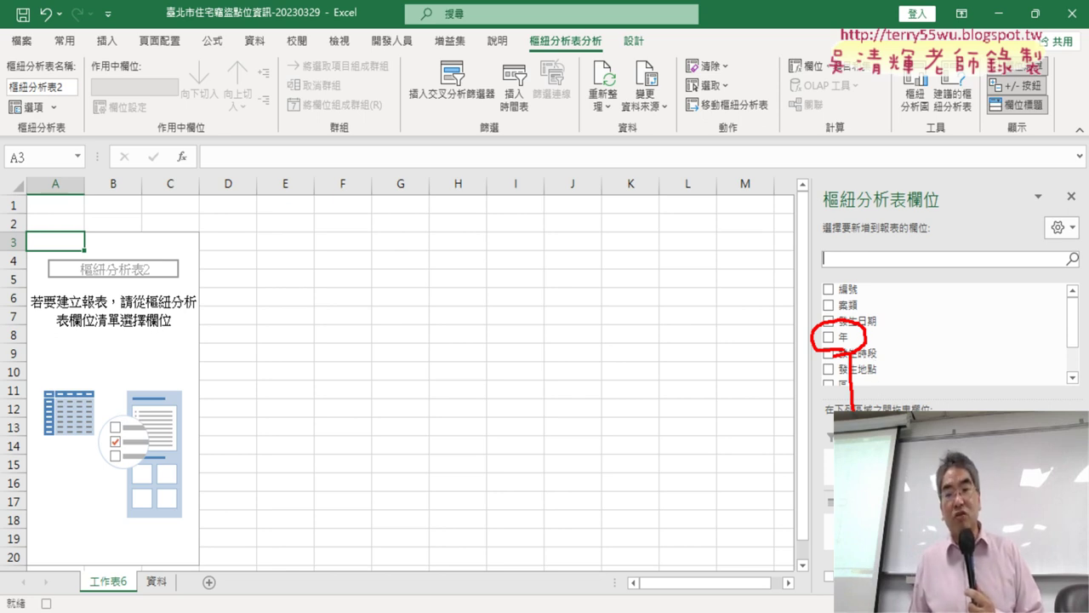
pyautogui.press('Escape')
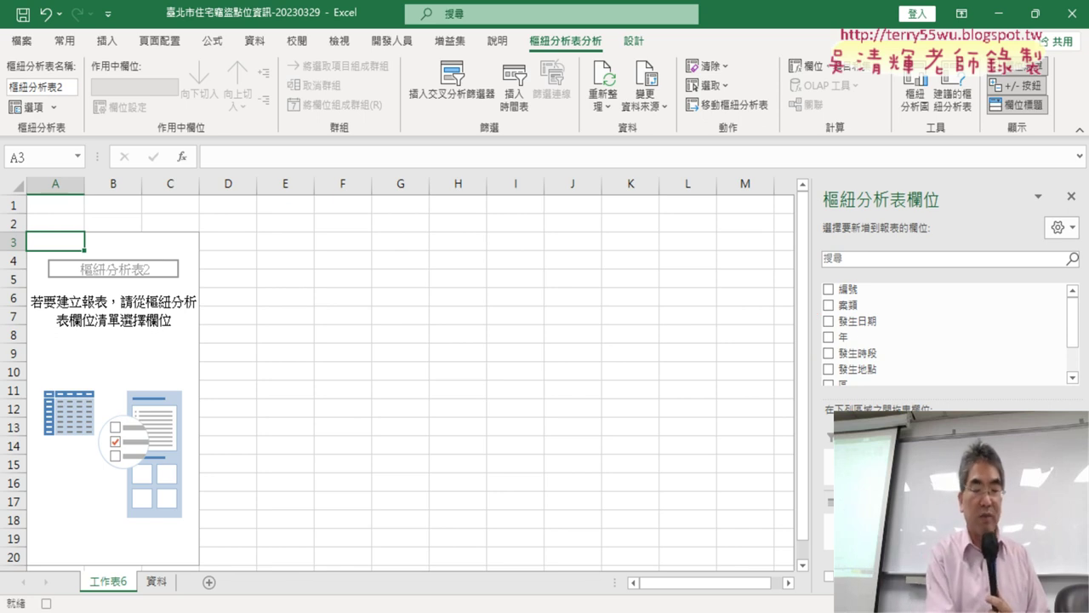
pyautogui.moveTo(864, 351); pyautogui.dragTo(925, 412)
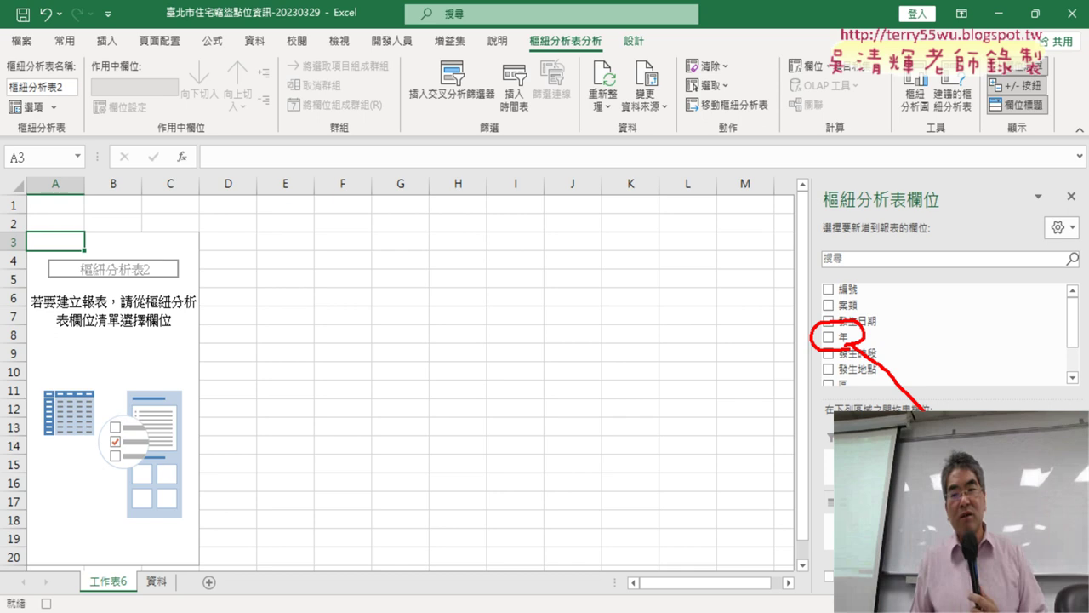
pyautogui.moveTo(853, 347); pyautogui.dragTo(853, 410)
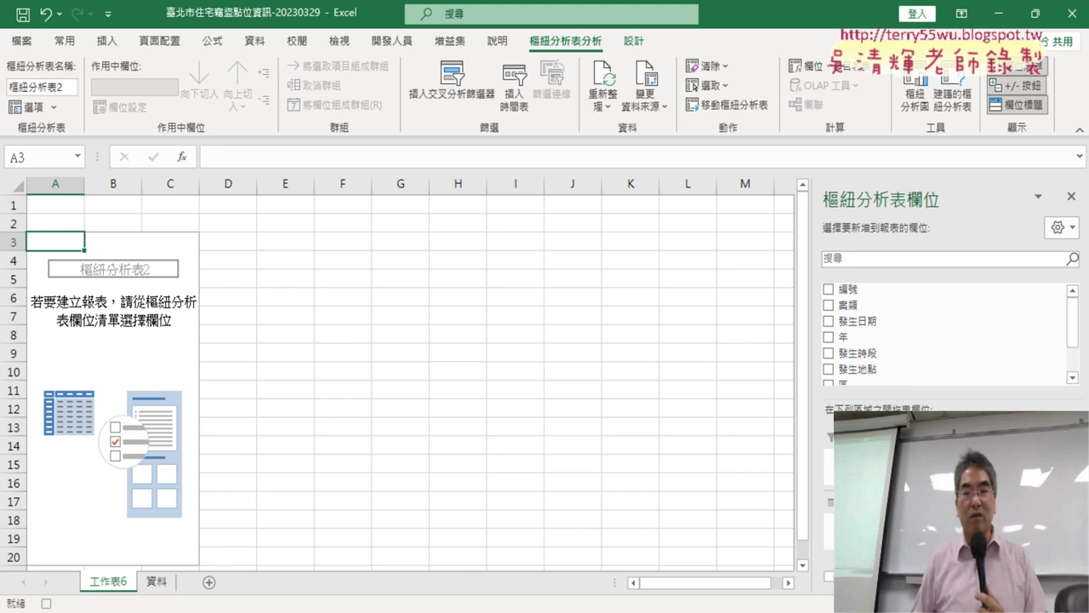
pyautogui.moveTo(842, 345); pyautogui.dragTo(946, 457)
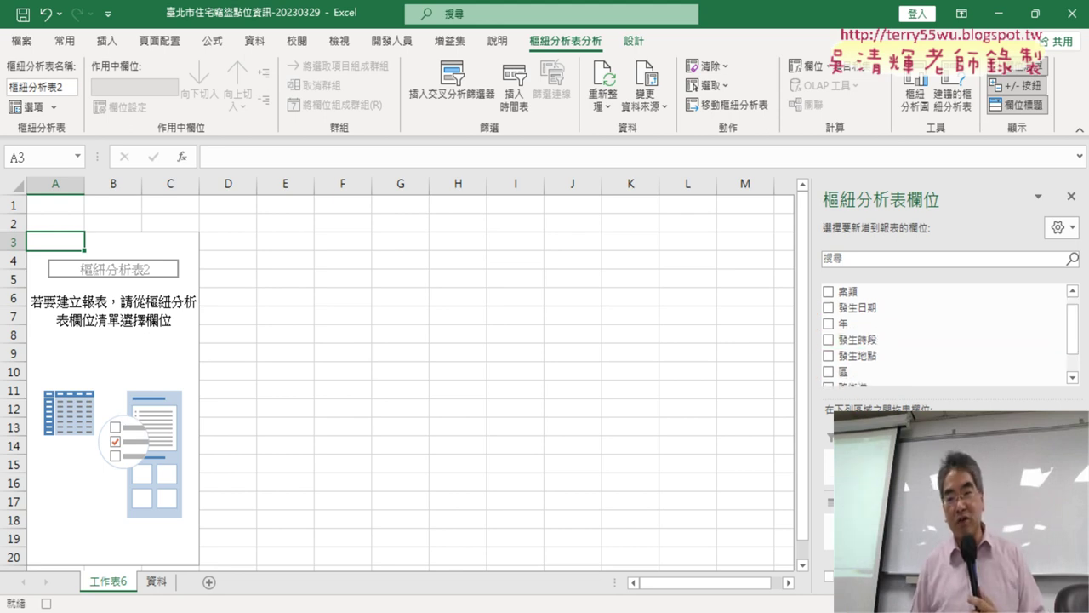
# - Count records per 年 and exclude 102, 103 and 112 so 104–111 total 3532
pyautogui.moveTo(851, 323); pyautogui.dragTo(949, 523)
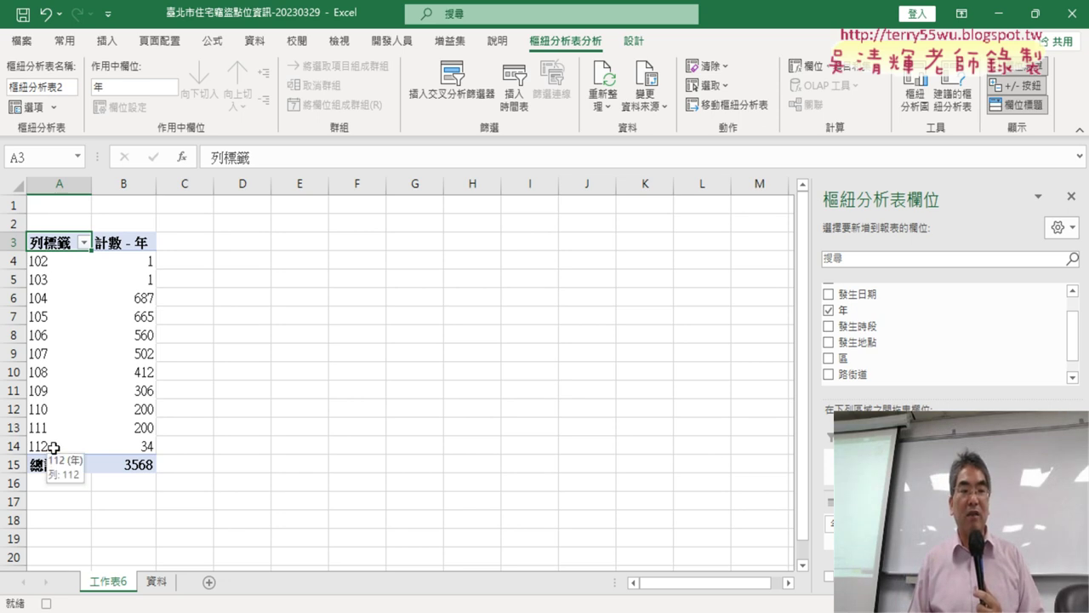
pyautogui.click(84, 243)
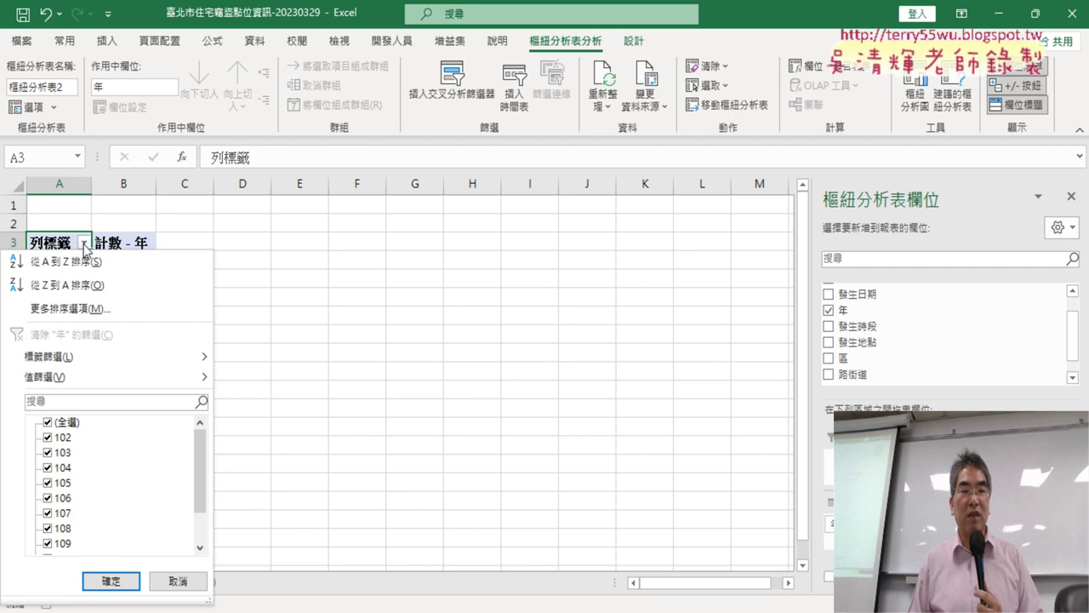
pyautogui.click(47, 437)
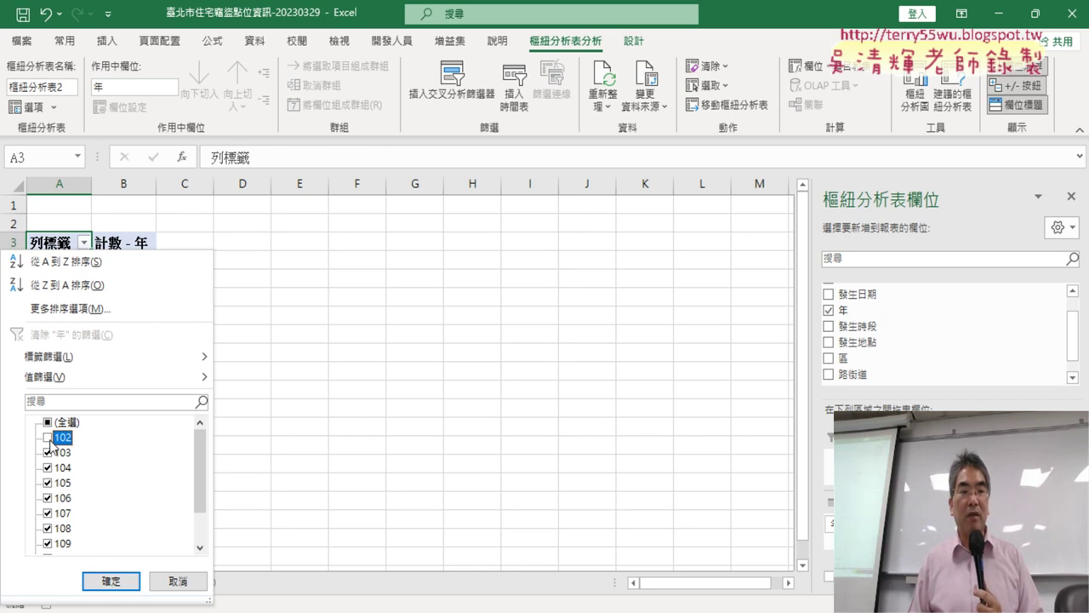
pyautogui.click(48, 453)
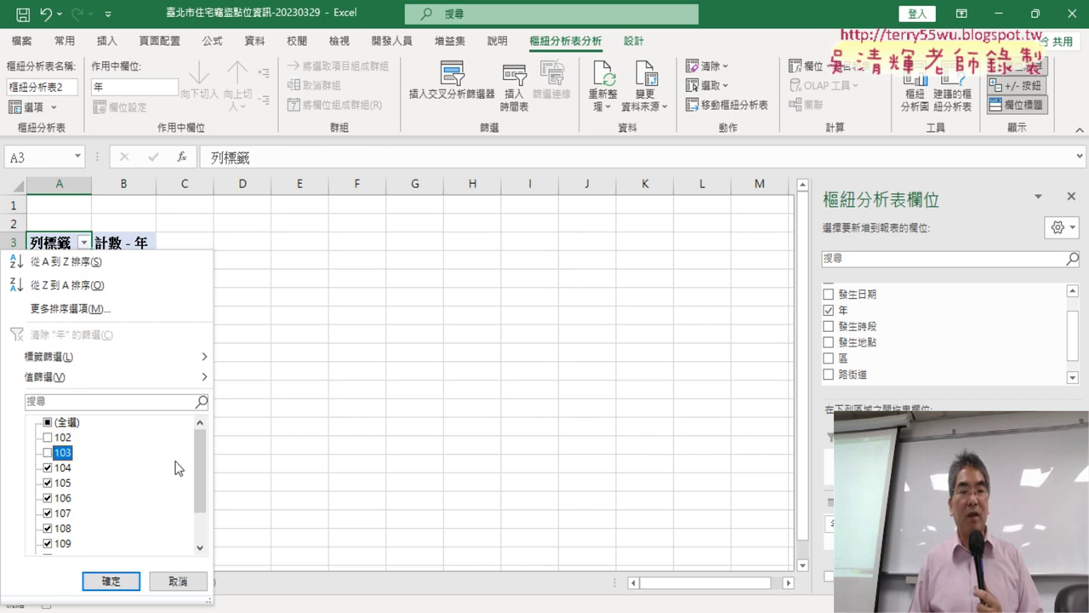
pyautogui.scroll(-1, 118, 541)
pyautogui.click(48, 544)
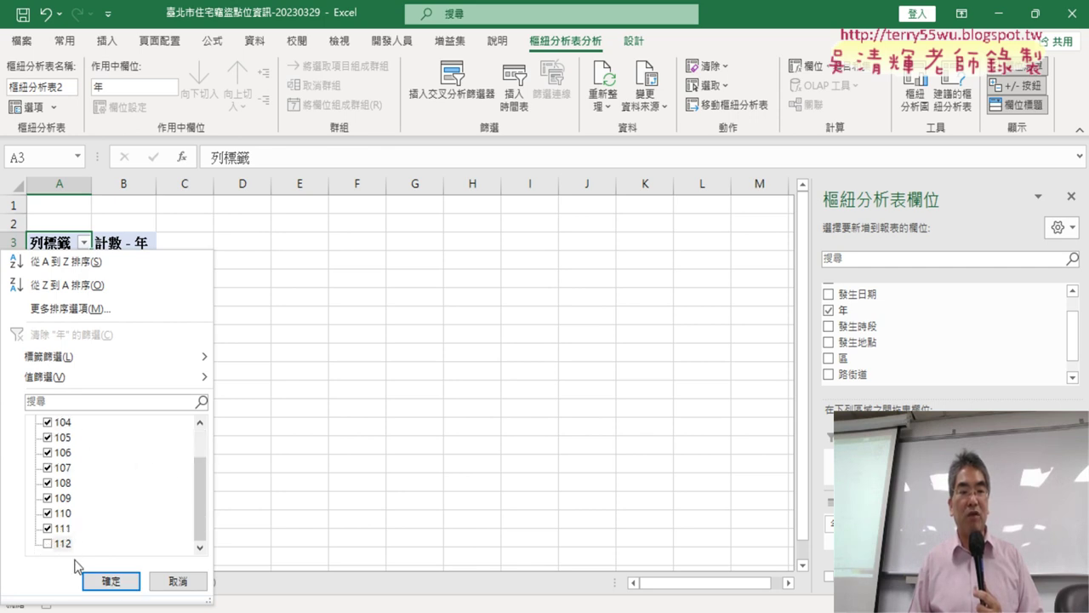
pyautogui.click(111, 581)
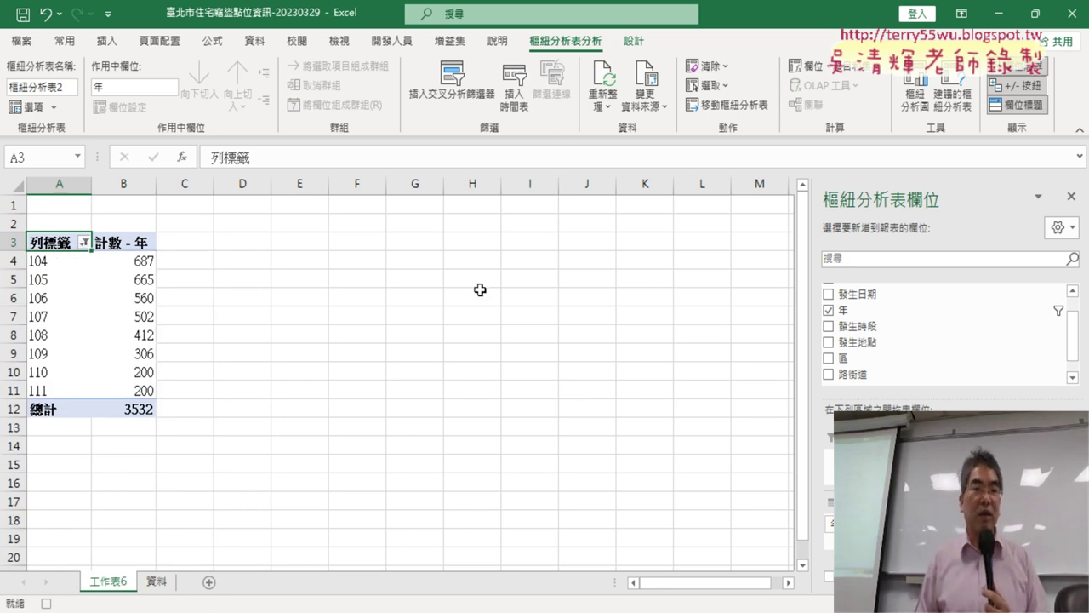
pyautogui.click(393, 43)
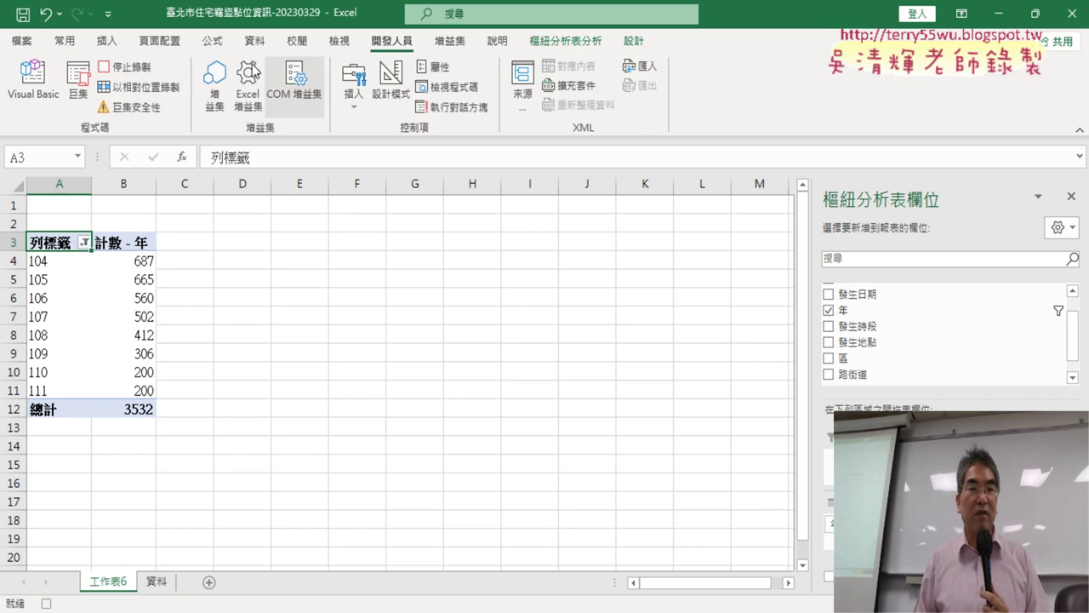
# - Stop the macro recording, delete sheet 工作表6, and bring up the Macros list
pyautogui.click(136, 71)
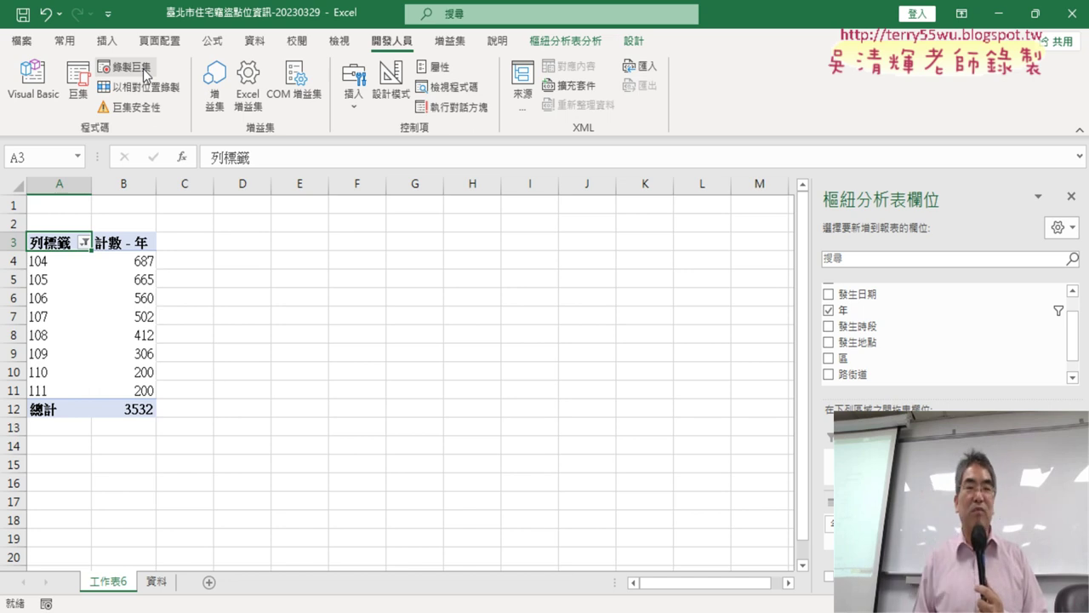
pyautogui.rightClick(110, 593)
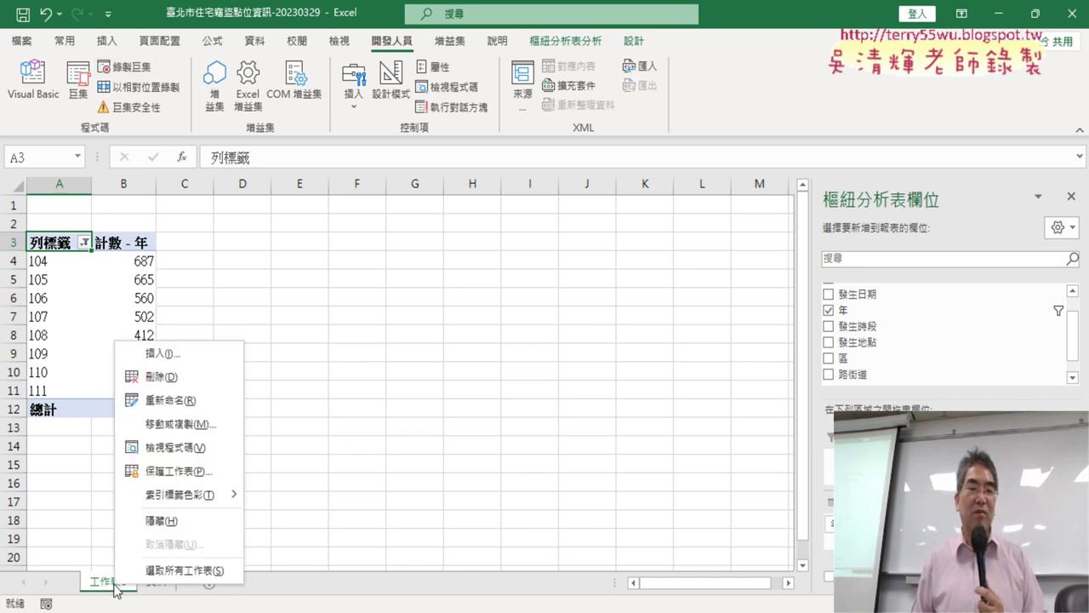
pyautogui.click(166, 380)
pyautogui.click(528, 375)
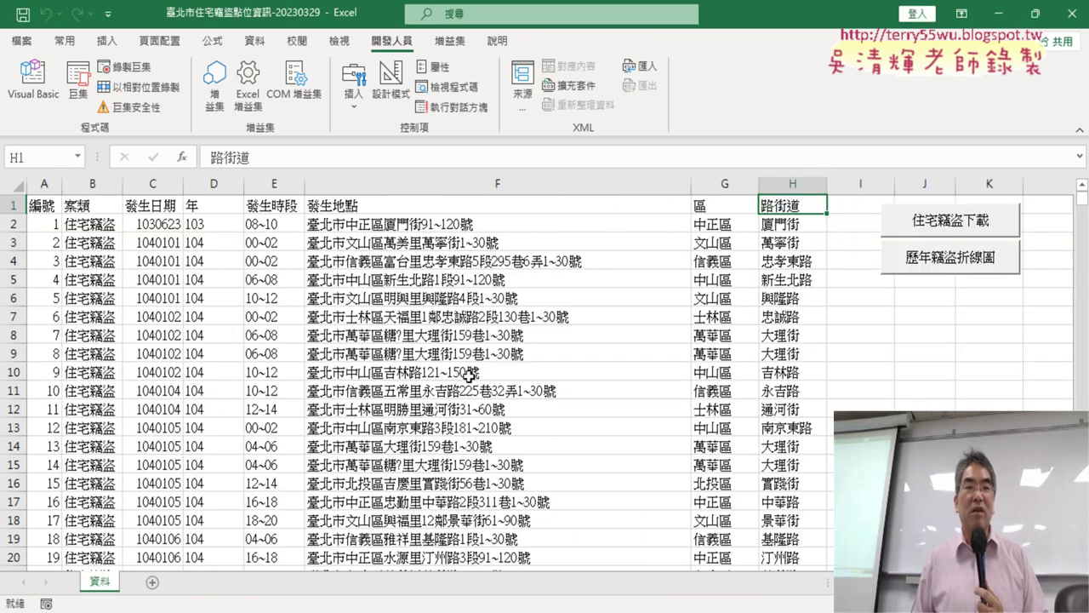
pyautogui.click(77, 94)
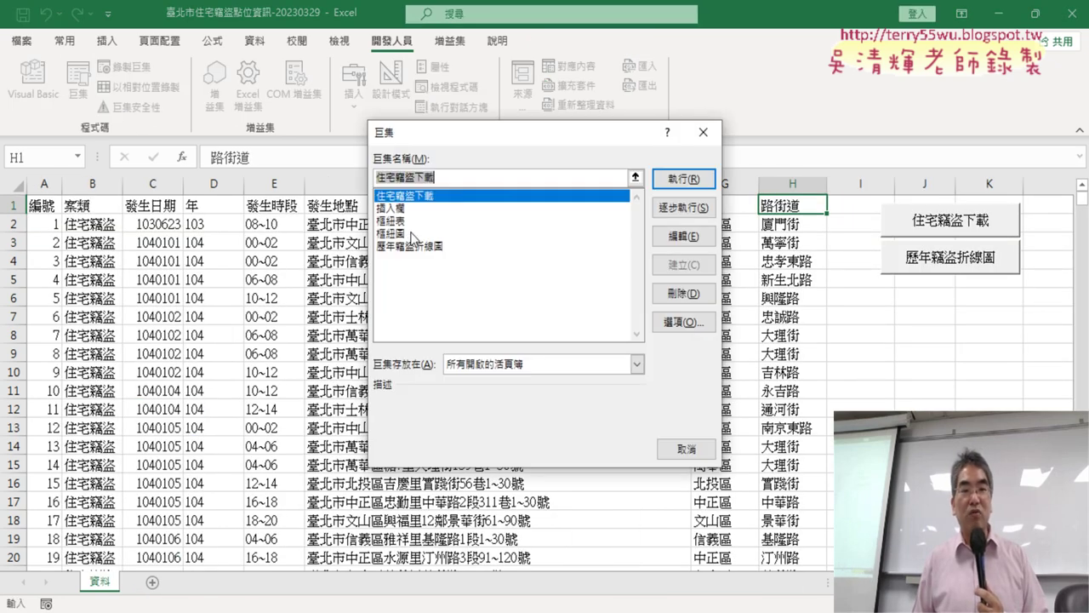
# - Run 樞紐表, debug runtime error 5 at the pivot-creation line, reset, and close VBA
pyautogui.click(412, 221)
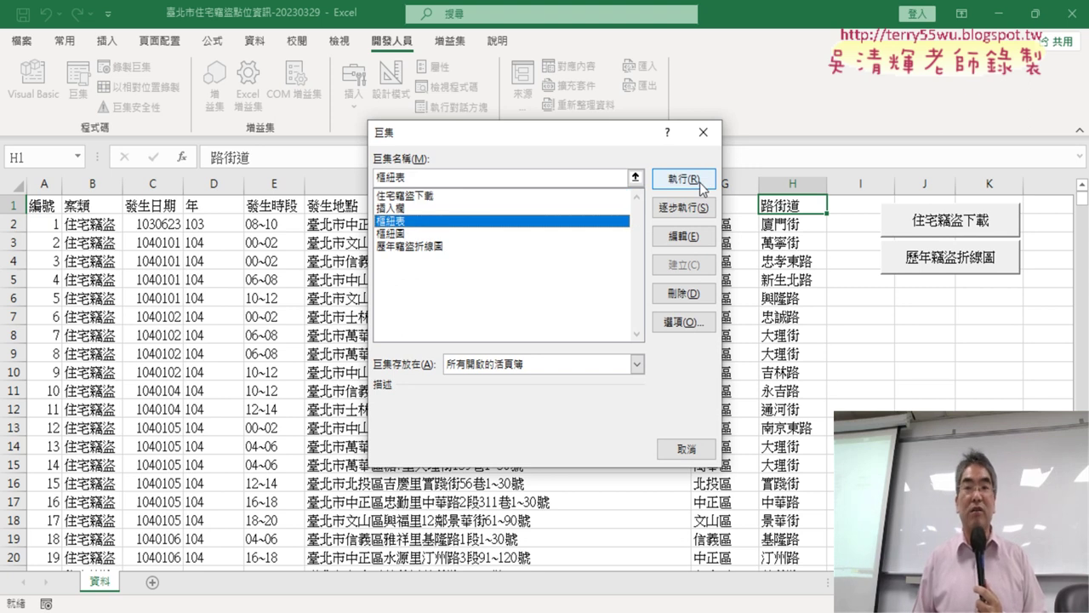
pyautogui.click(699, 180)
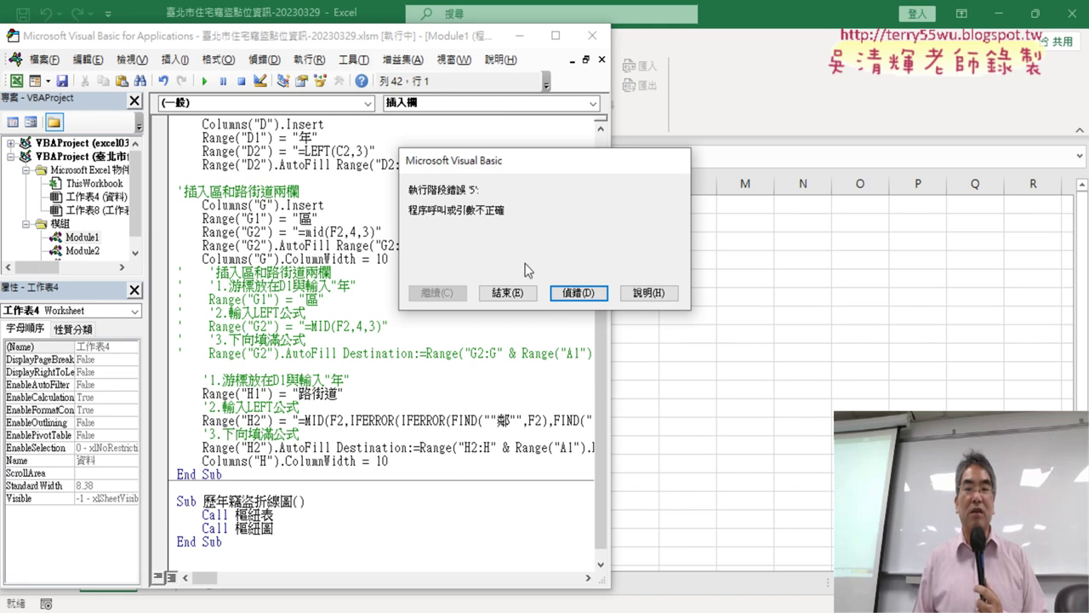
pyautogui.click(590, 291)
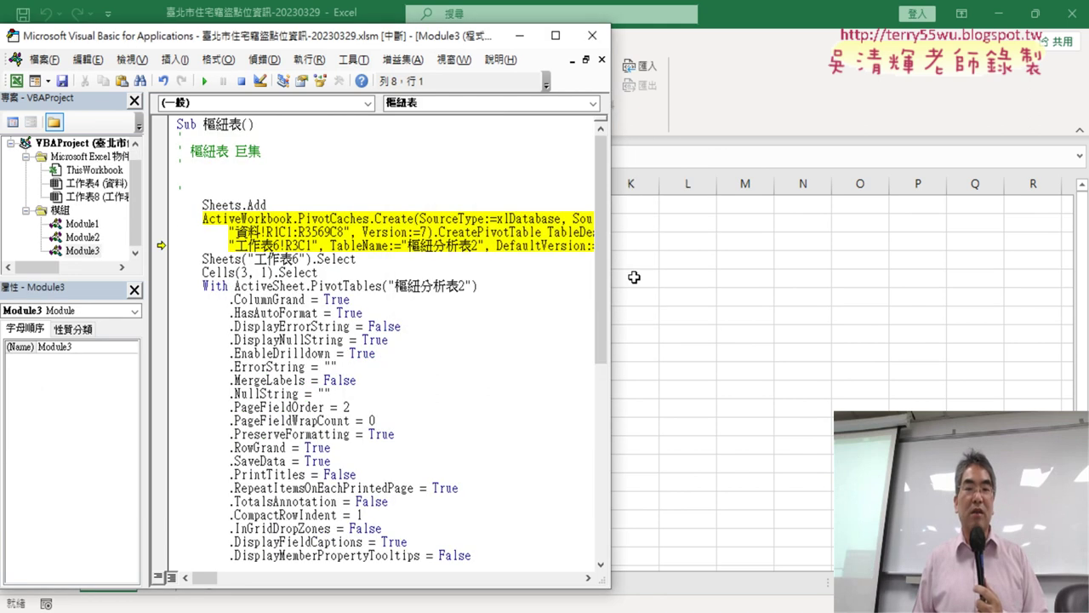
pyautogui.moveTo(614, 277); pyautogui.dragTo(966, 276)
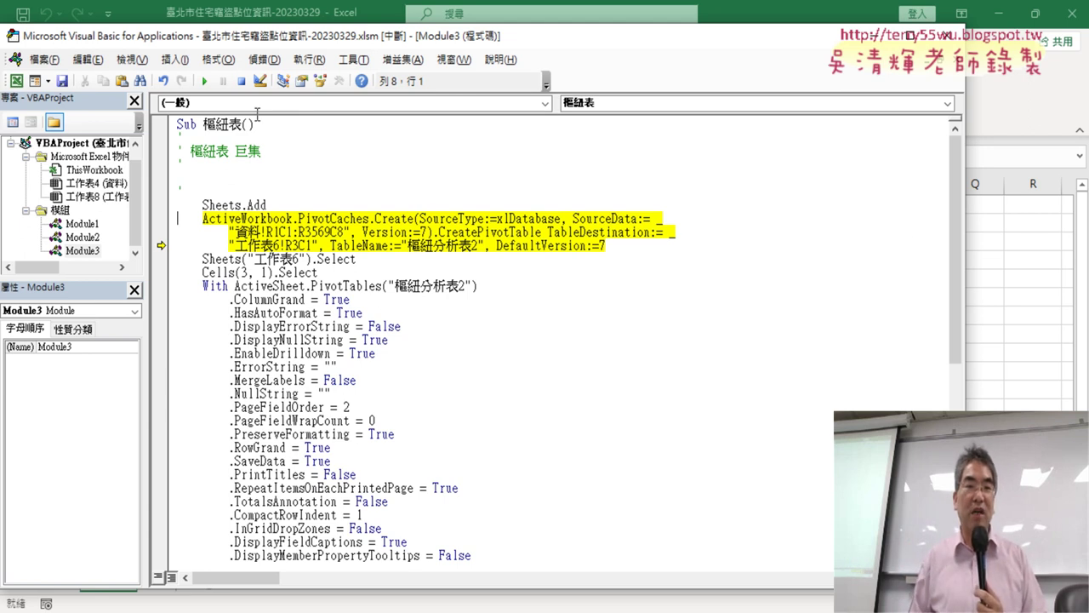
pyautogui.click(242, 81)
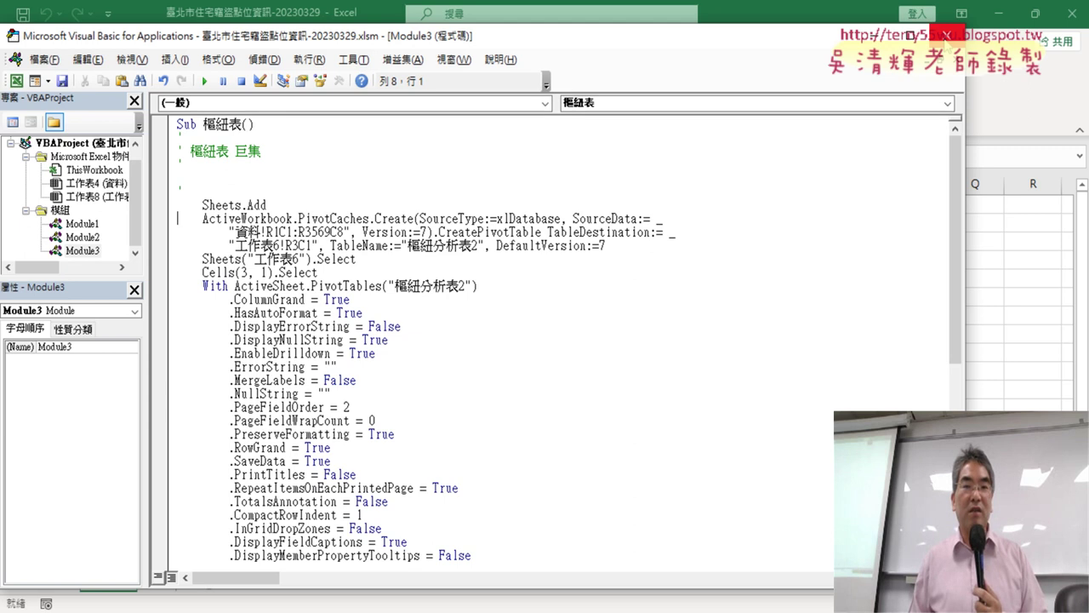
pyautogui.click(946, 35)
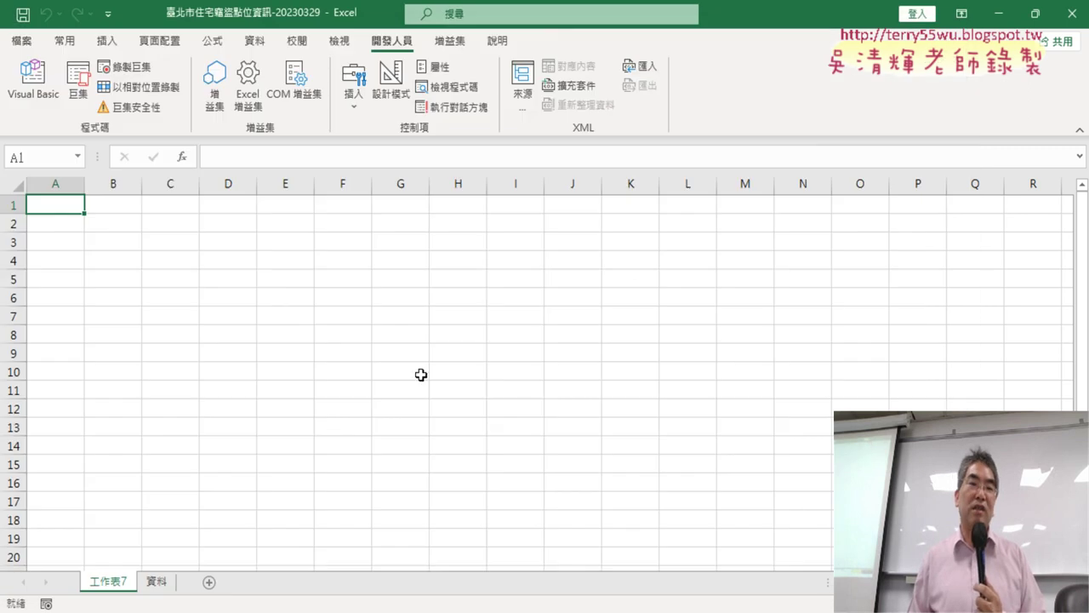
# - Delete the leftover empty sheet 工作表7
pyautogui.rightClick(127, 582)
pyautogui.click(189, 368)
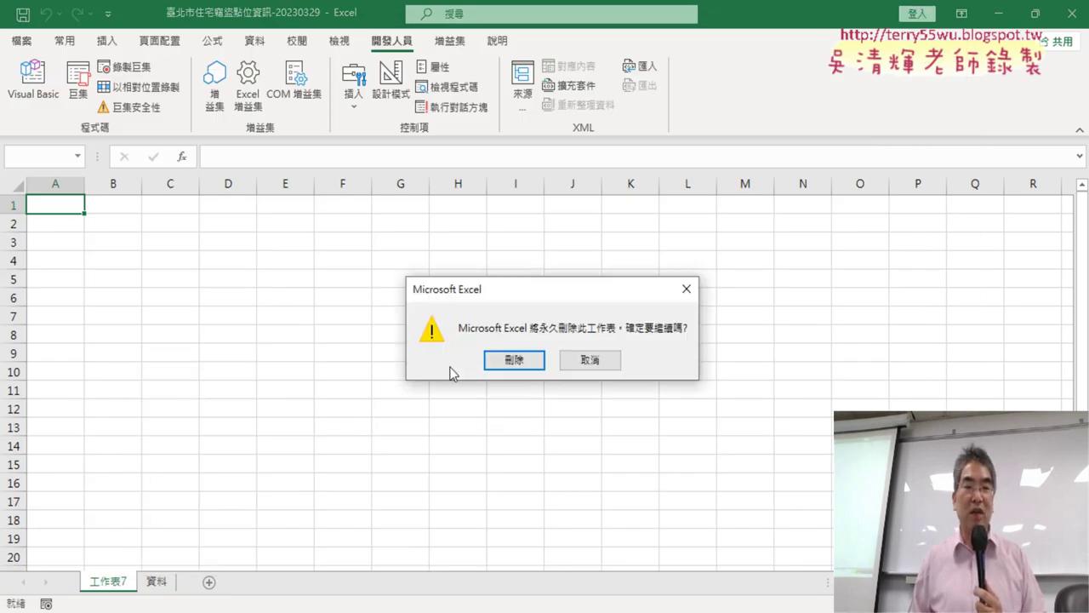
pyautogui.click(514, 361)
# - With cell D8 selected, start recording a new macro and begin inserting a pivot table
pyautogui.click(231, 335)
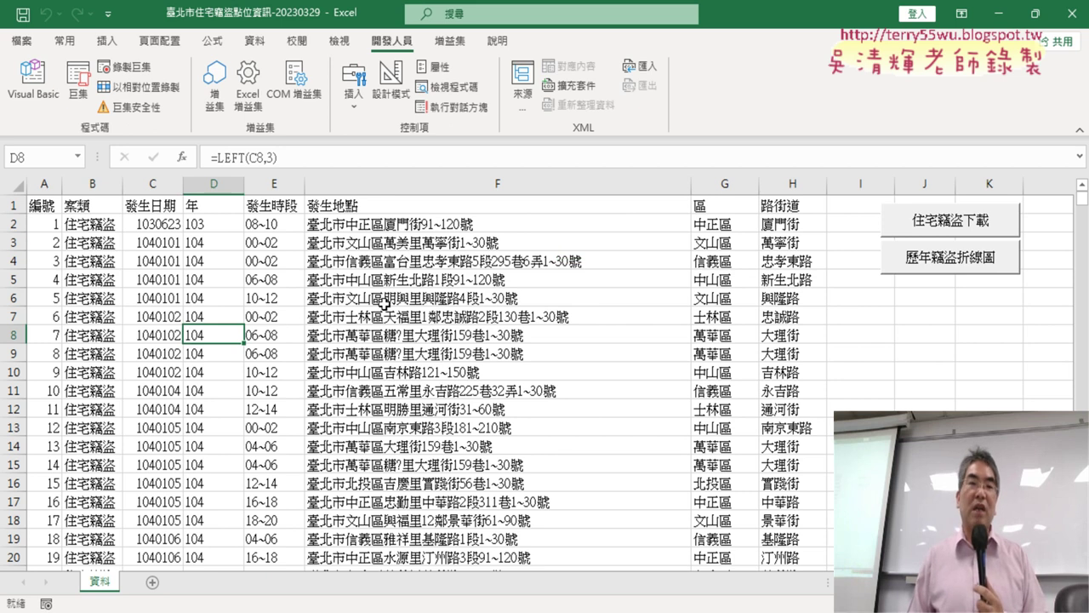
pyautogui.click(127, 67)
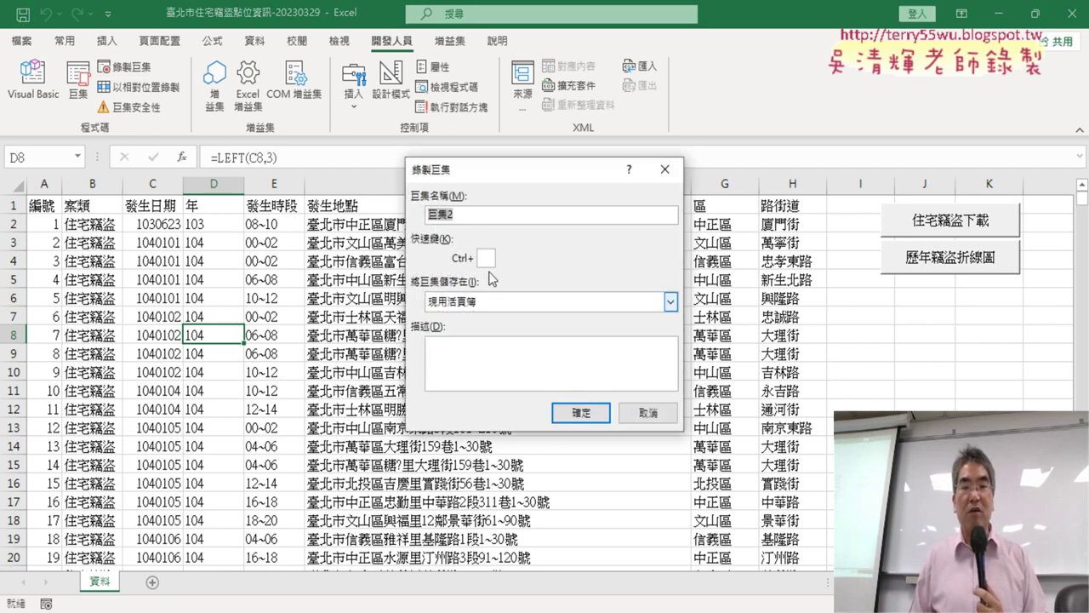
pyautogui.click(581, 414)
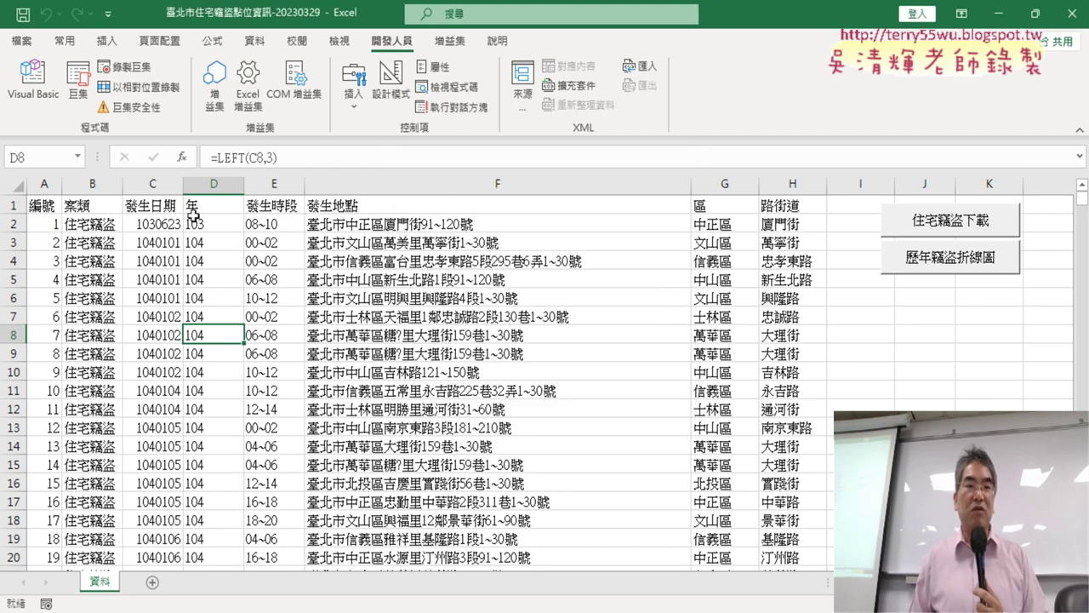
pyautogui.click(107, 40)
# - Create a pivot table on a new sheet from 資料 with 年 as the row field
pyautogui.click(39, 96)
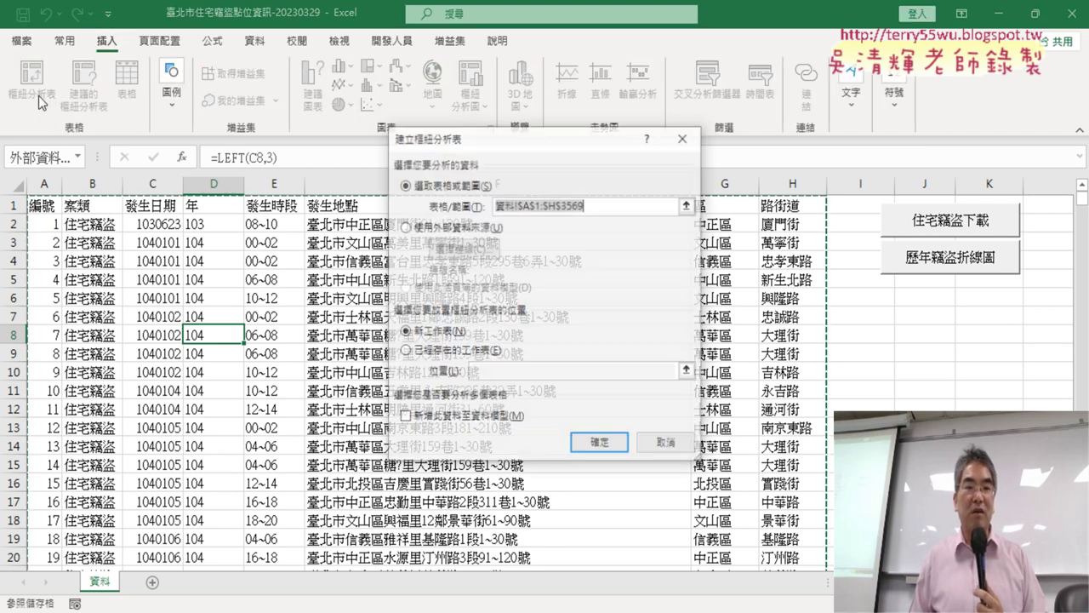
pyautogui.click(604, 442)
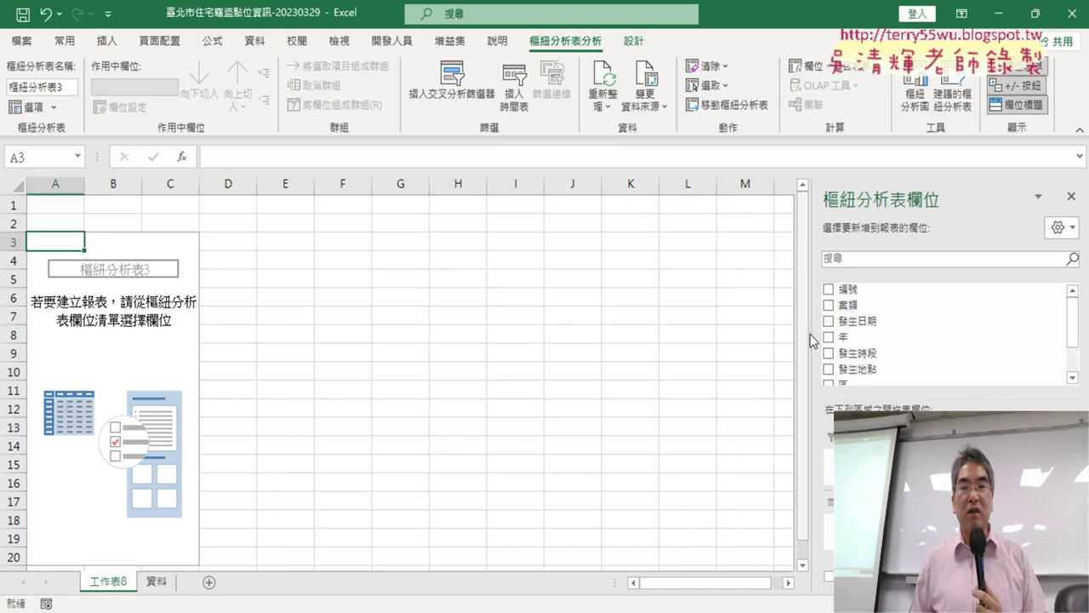
pyautogui.click(842, 337)
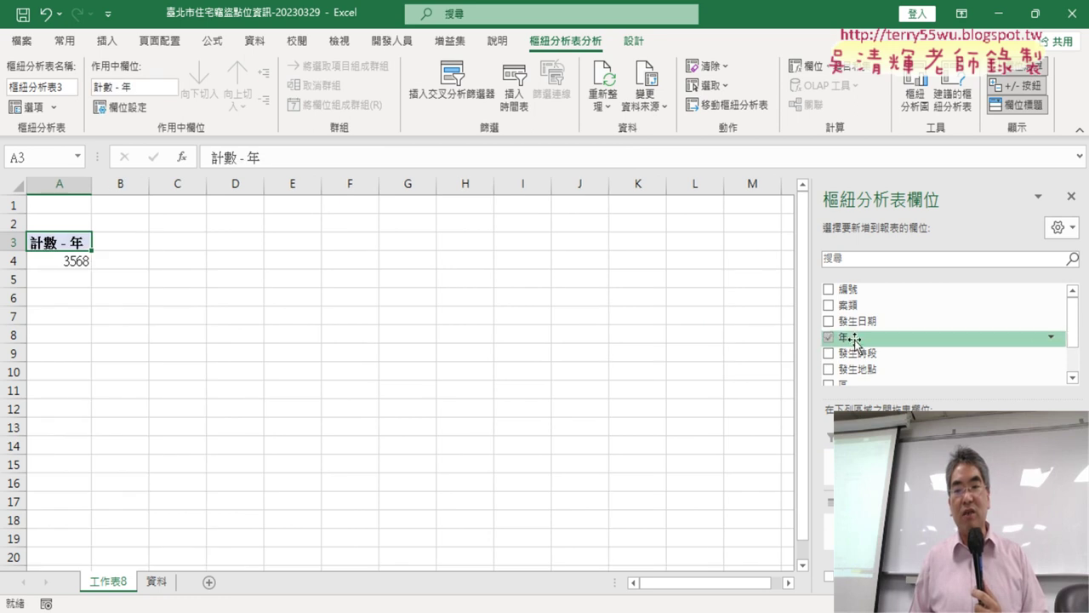
pyautogui.moveTo(853, 339); pyautogui.dragTo(828, 515)
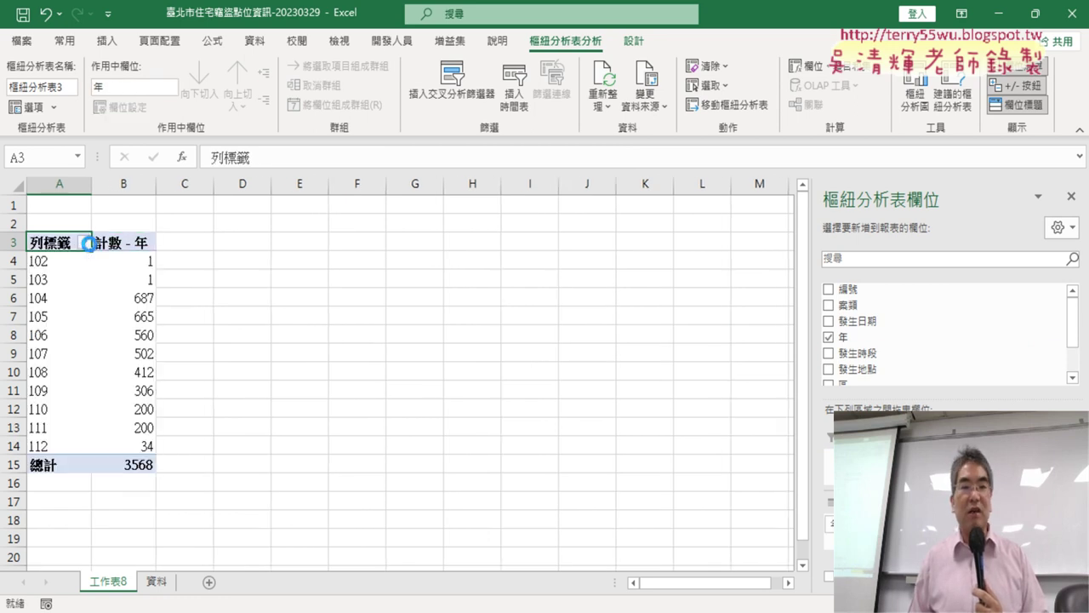
# - Filter the year rows to 104–111, excluding 102 and 112, then open the macro list
pyautogui.click(85, 243)
pyautogui.click(47, 438)
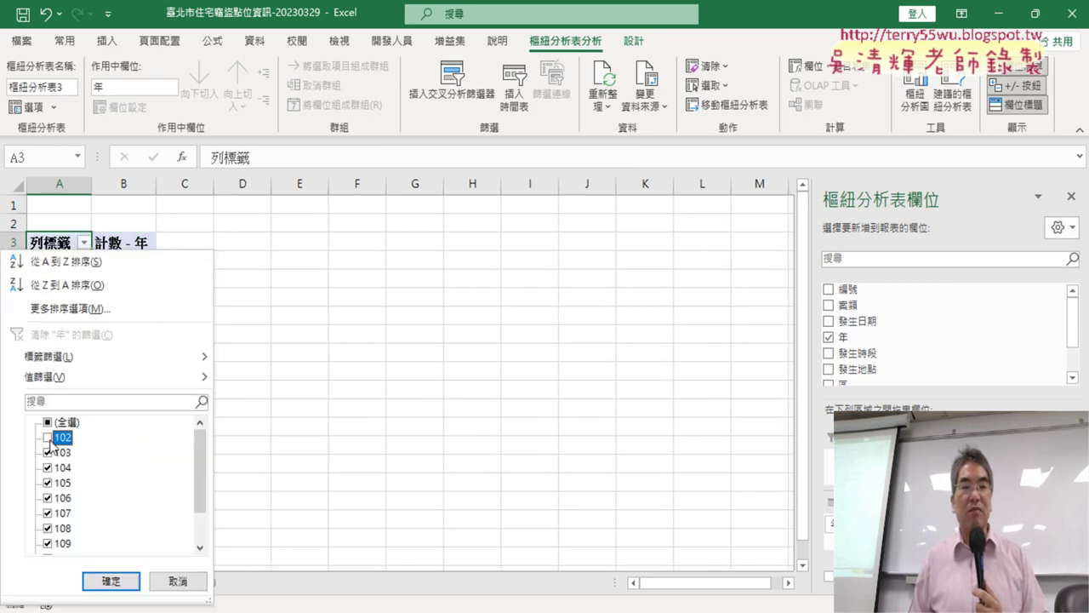
pyautogui.scroll(-3, 206, 471)
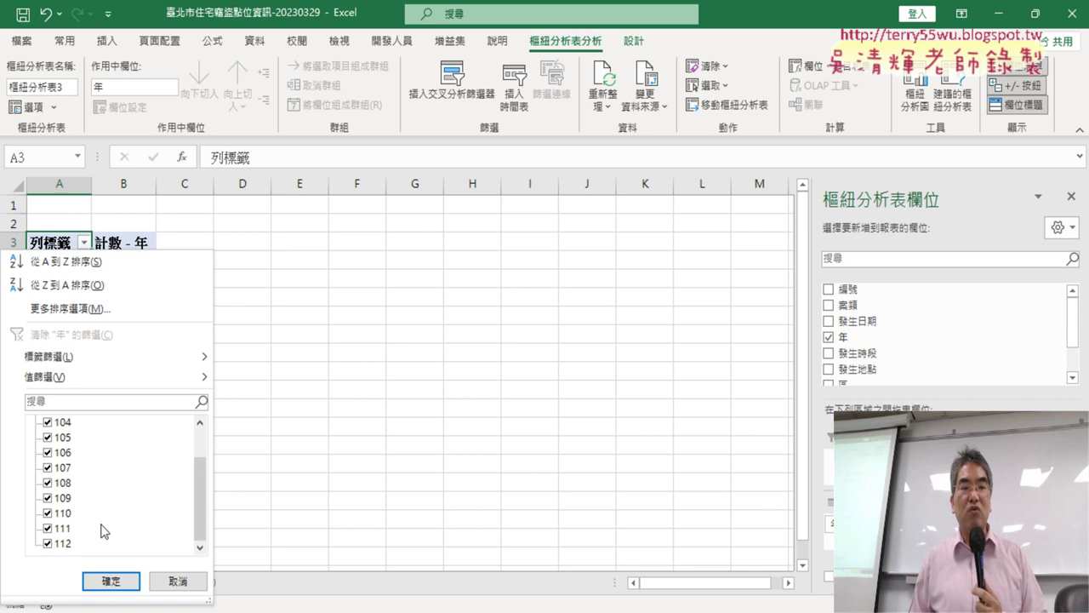
pyautogui.click(48, 544)
pyautogui.click(110, 581)
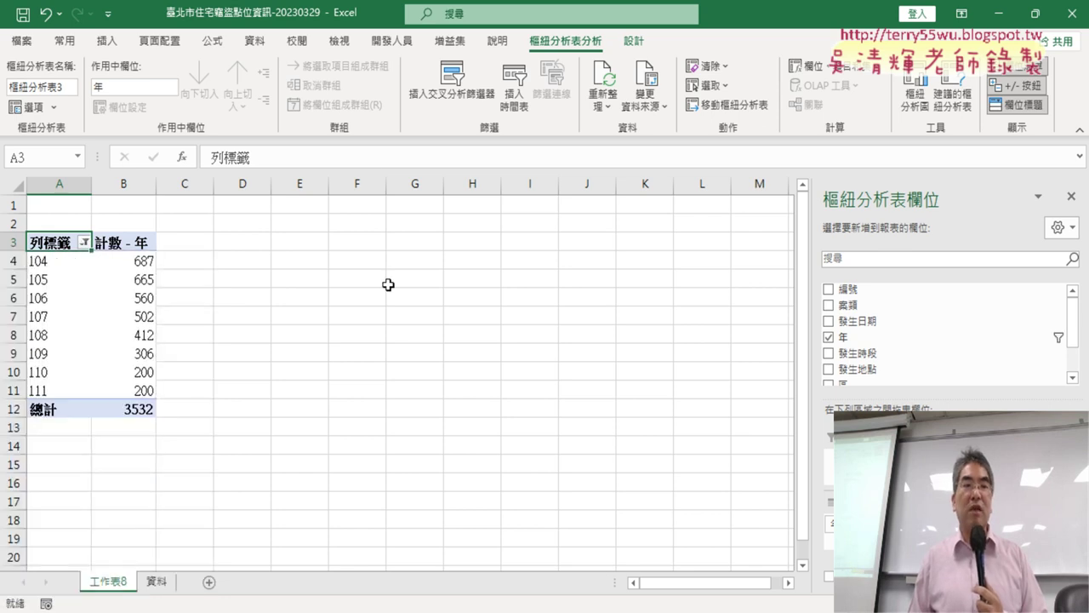
pyautogui.click(392, 40)
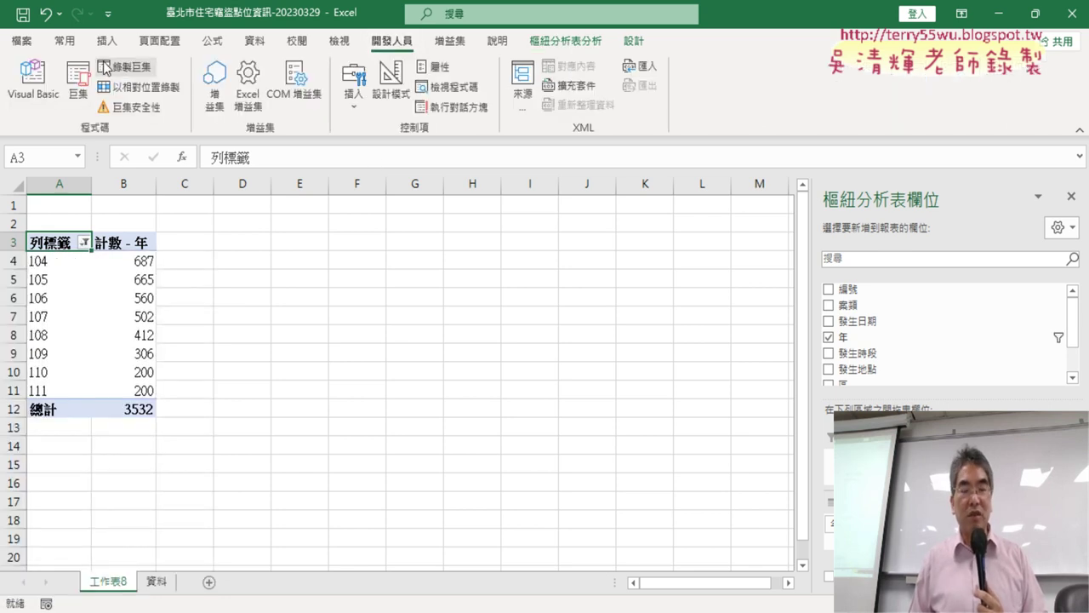
pyautogui.click(75, 87)
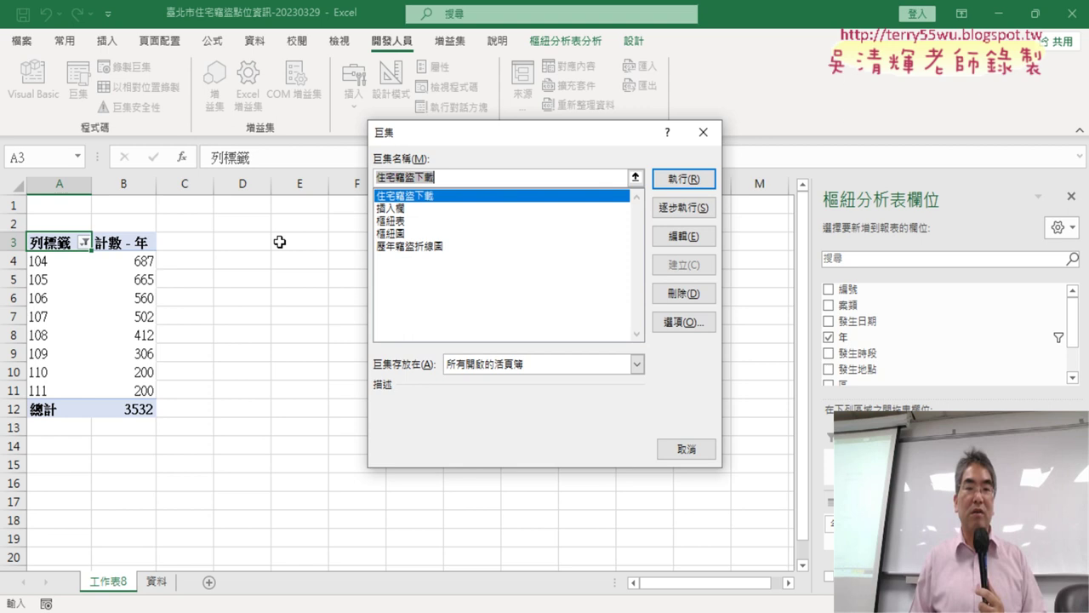
# - Dismiss the macro list, delete the 工作表8 pivot sheet, and reopen the macro list
pyautogui.click(402, 221)
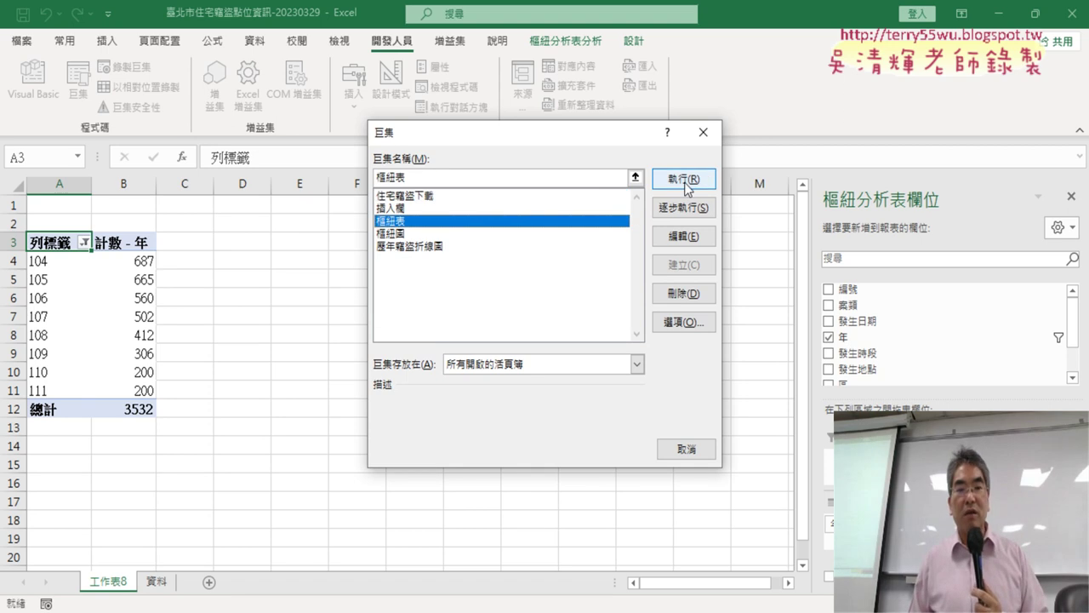
pyautogui.click(703, 132)
pyautogui.rightClick(119, 585)
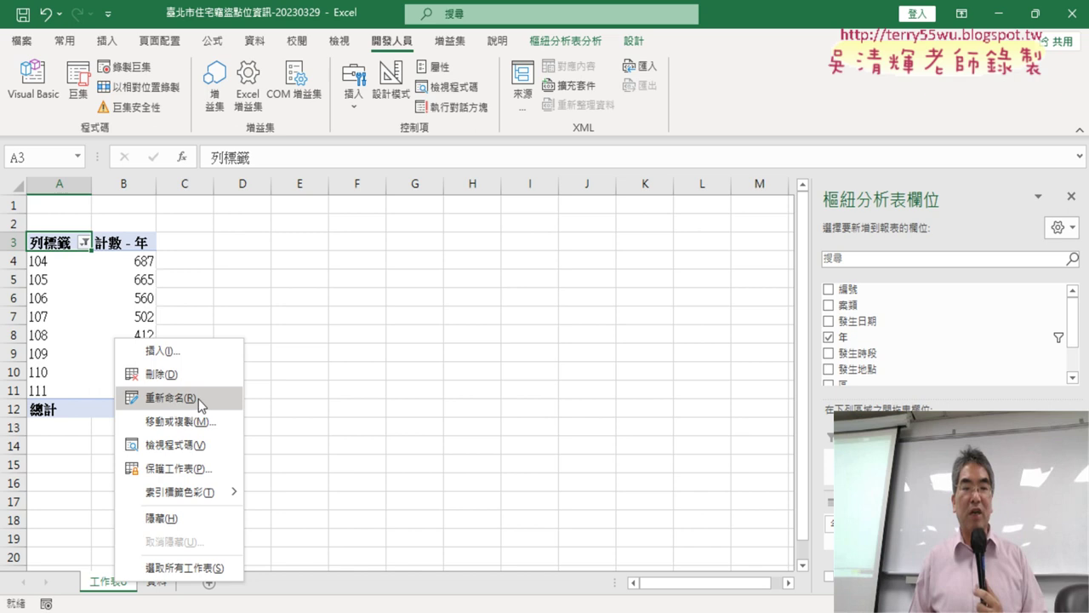
pyautogui.click(196, 376)
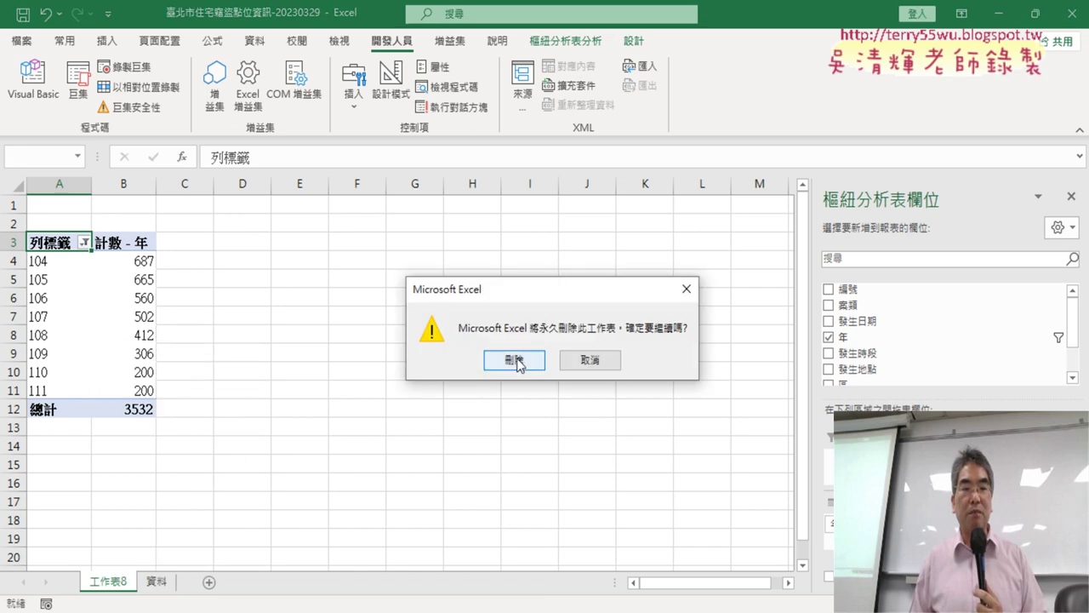
pyautogui.click(514, 365)
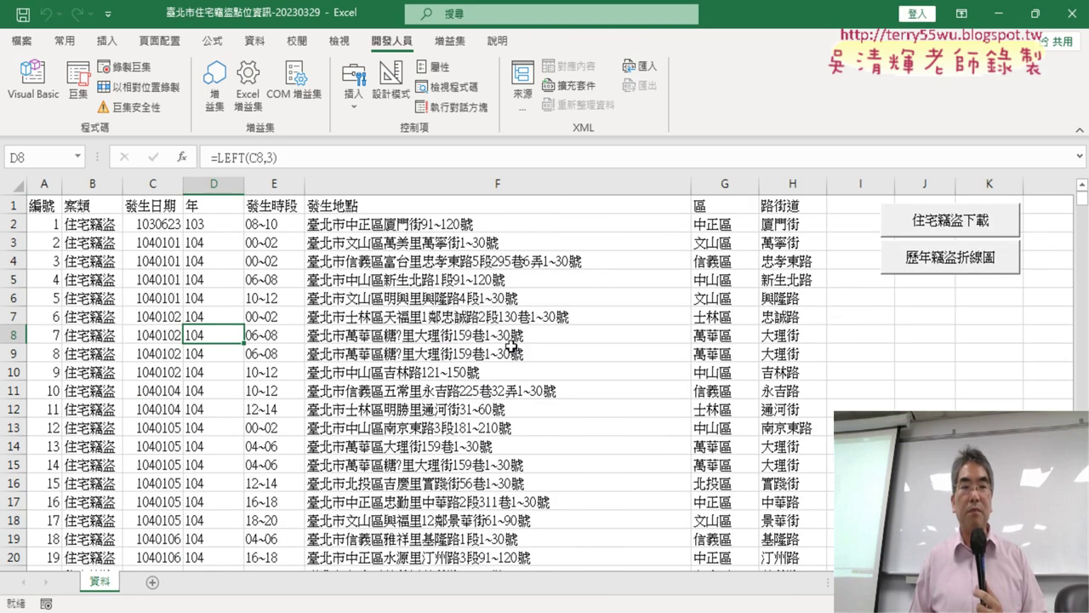
pyautogui.click(78, 83)
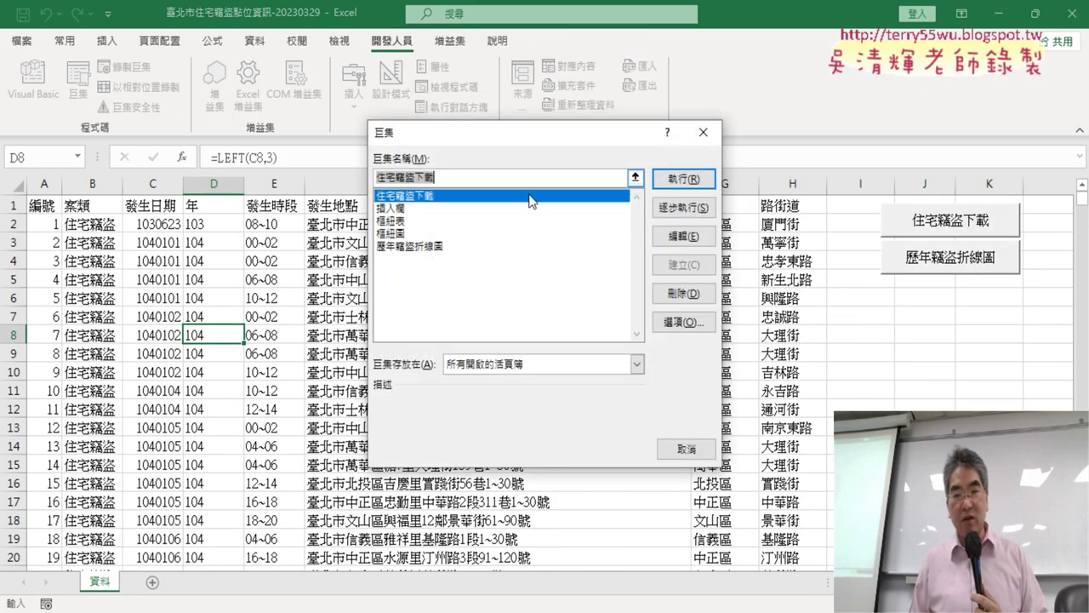
# - View the 住宅竊盜下載 macro's code in the VBA editor, then return to the 資料 worksheet
pyautogui.click(679, 240)
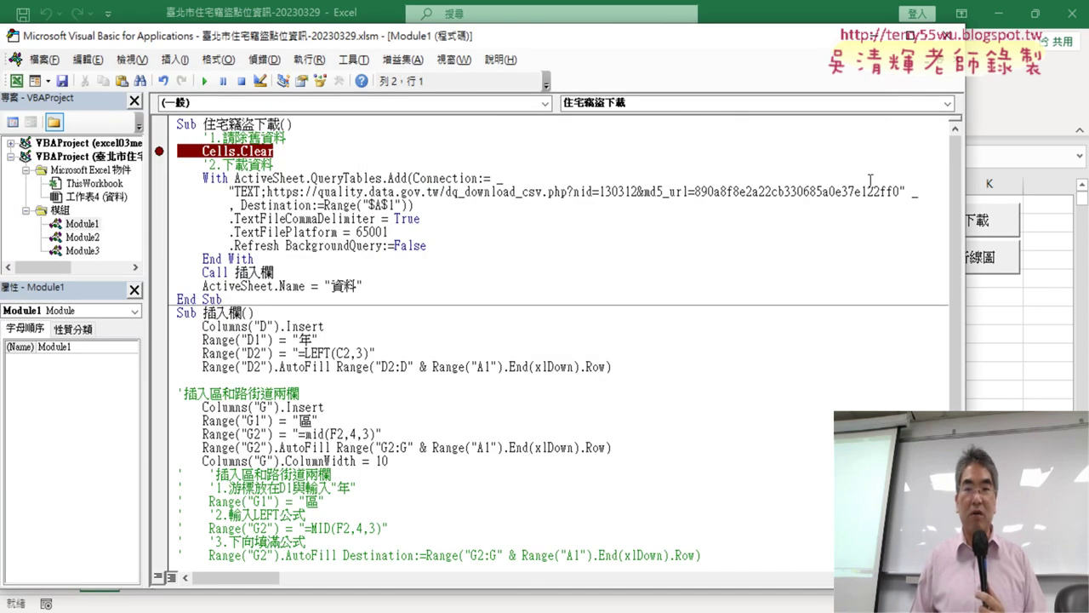
pyautogui.hotkey('alt', 'F11')
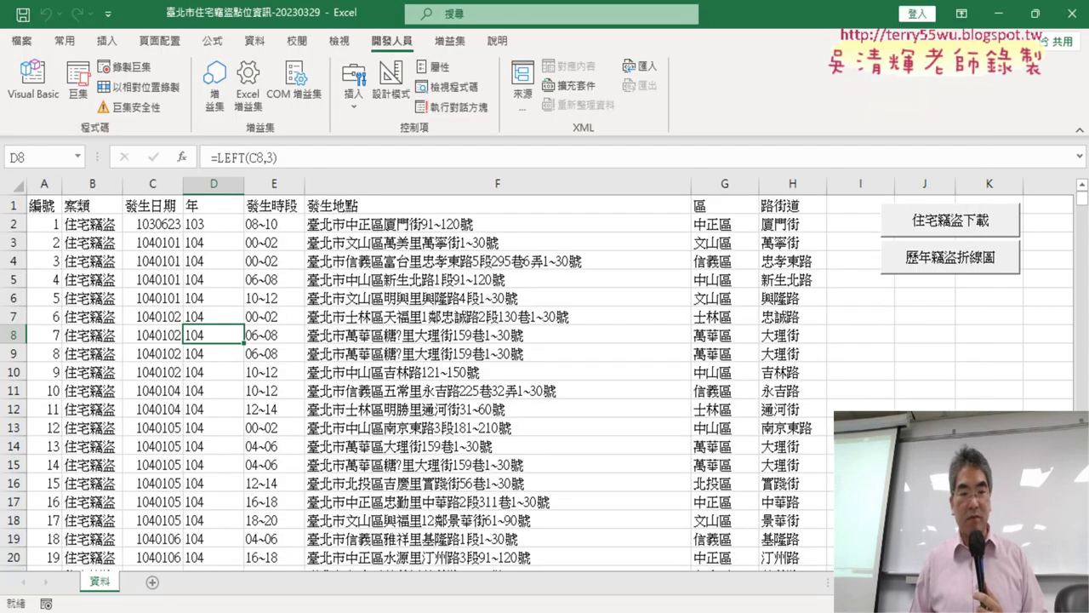